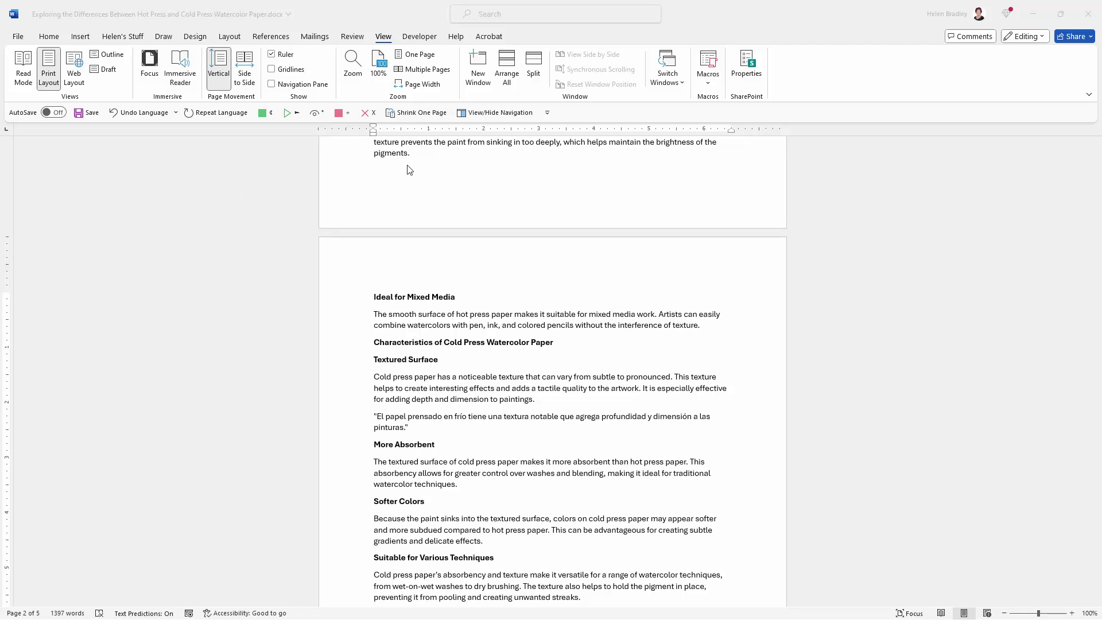
# - Toggle the navigation pane on and off twice with the custom View/Hide Navigation macro
pyautogui.click(483, 113)
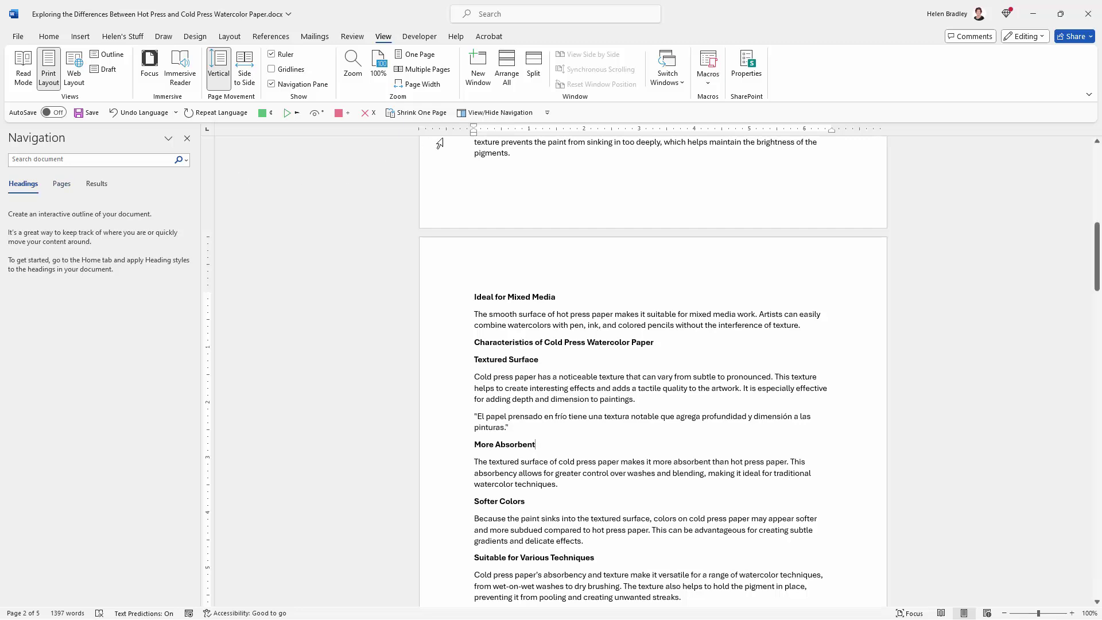
pyautogui.click(492, 114)
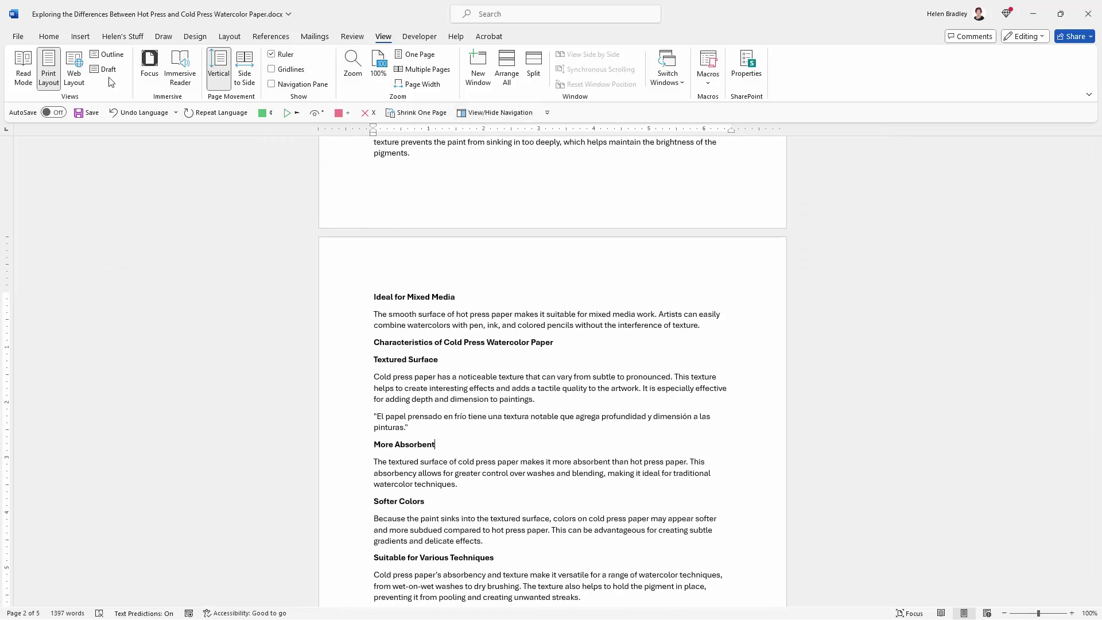
pyautogui.click(49, 36)
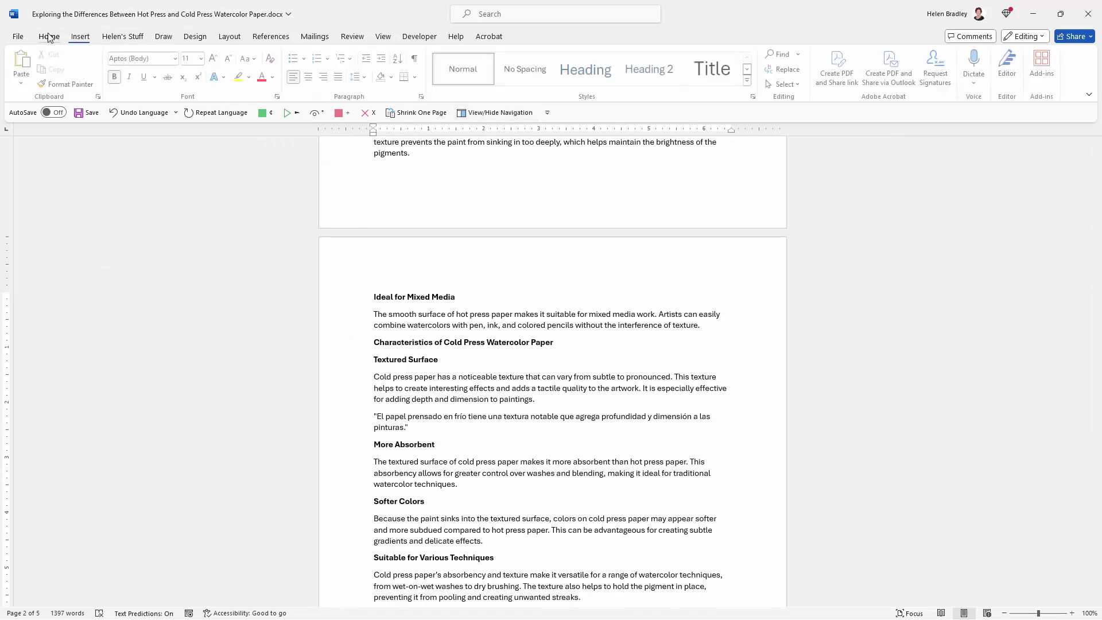
pyautogui.click(508, 114)
pyautogui.click(508, 114)
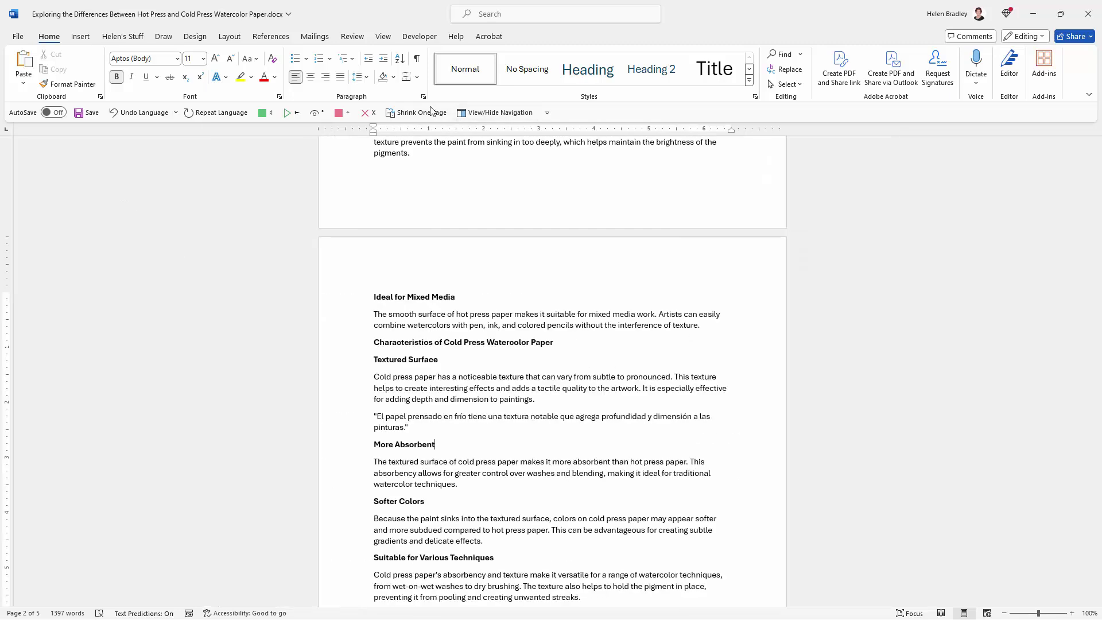
# - Show the navigation pane through the built-in view setting and hide it again with the custom macro
pyautogui.click(383, 37)
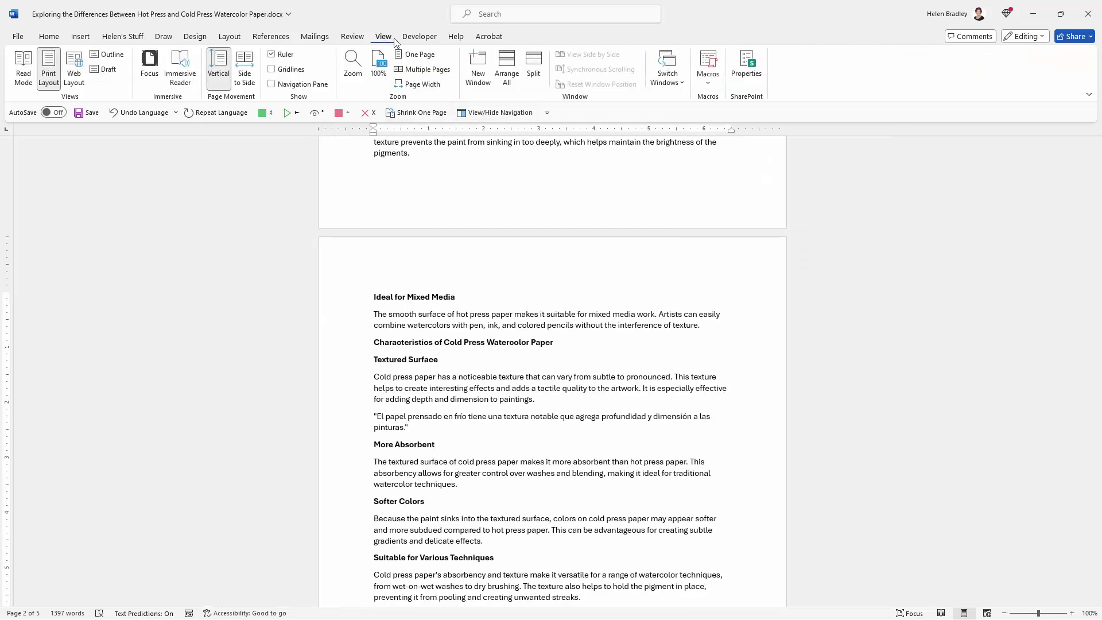
pyautogui.click(272, 85)
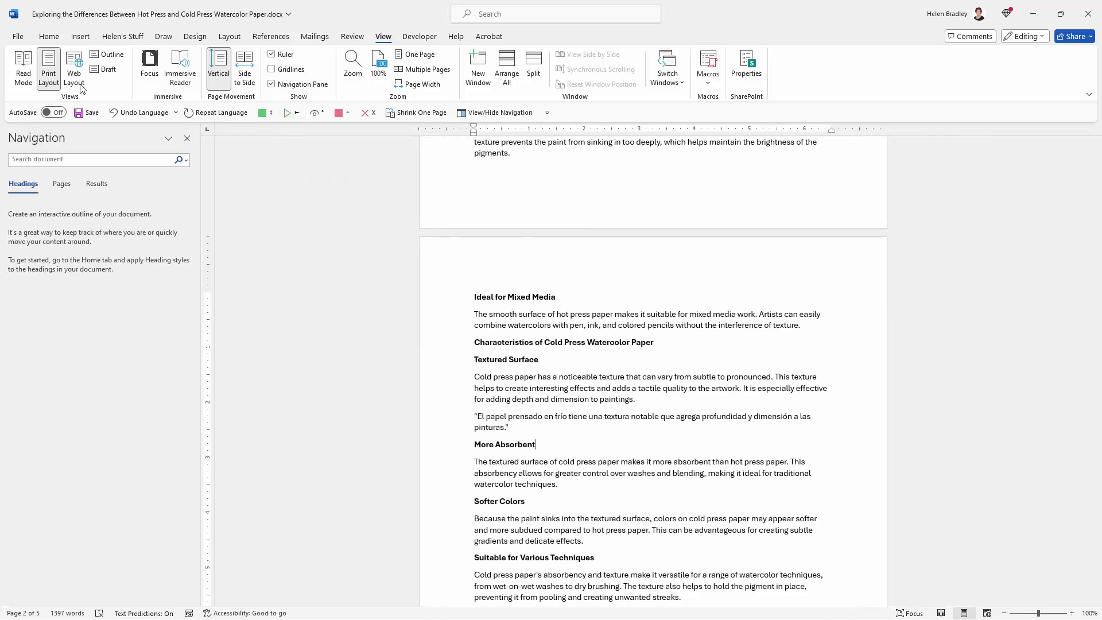
pyautogui.click(49, 37)
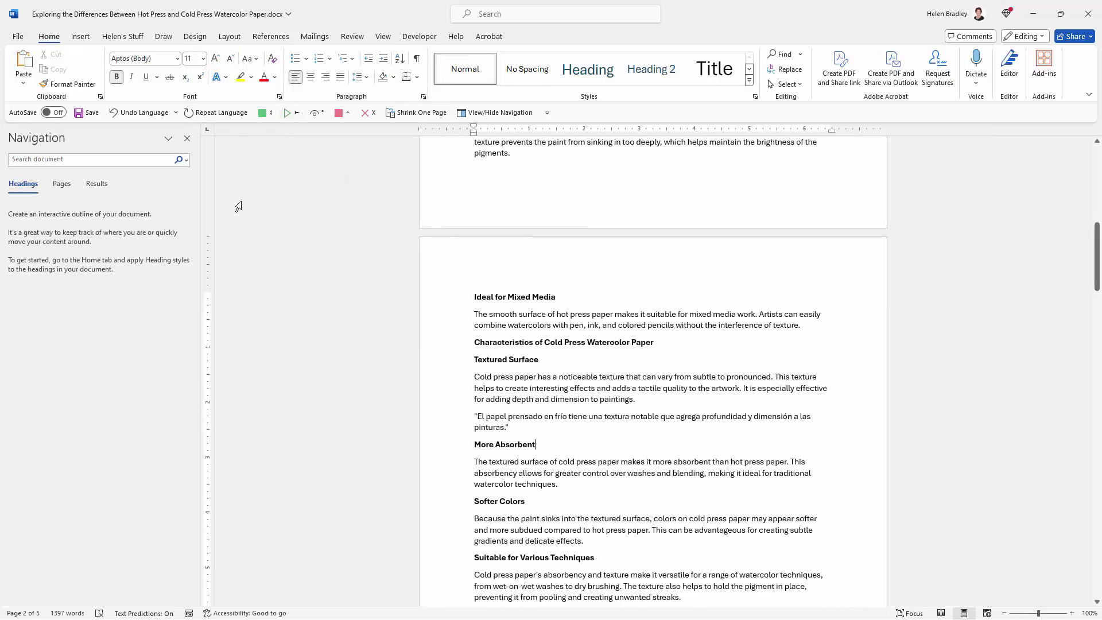
pyautogui.click(505, 112)
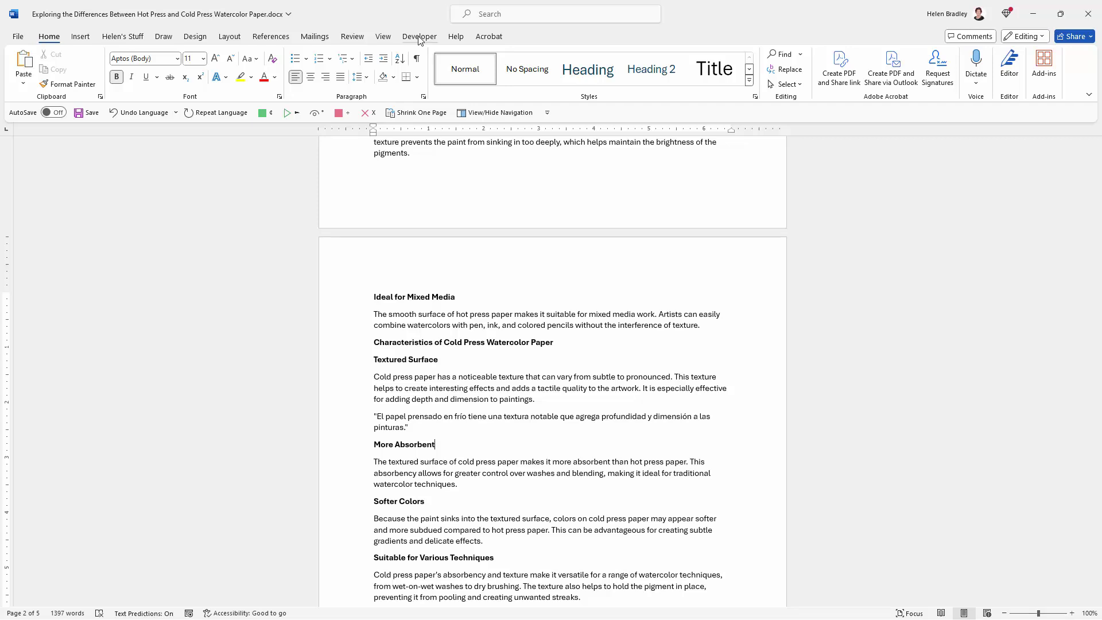
# - Check in the ribbon customization options whether the Developer tab is enabled
pyautogui.click(16, 38)
pyautogui.click(26, 598)
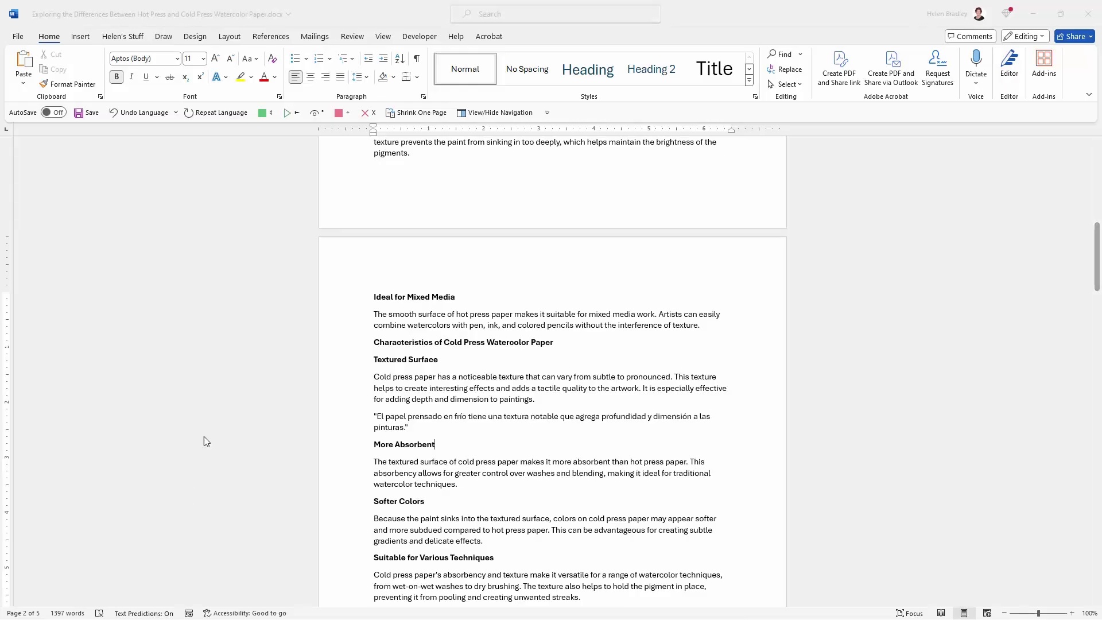
pyautogui.click(348, 257)
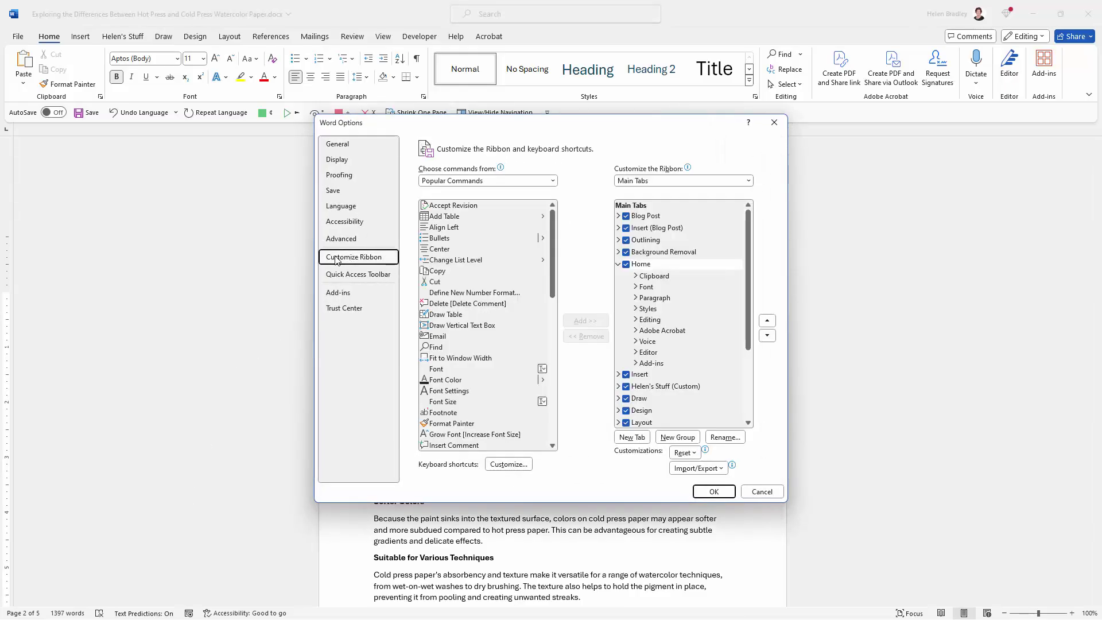
pyautogui.click(620, 265)
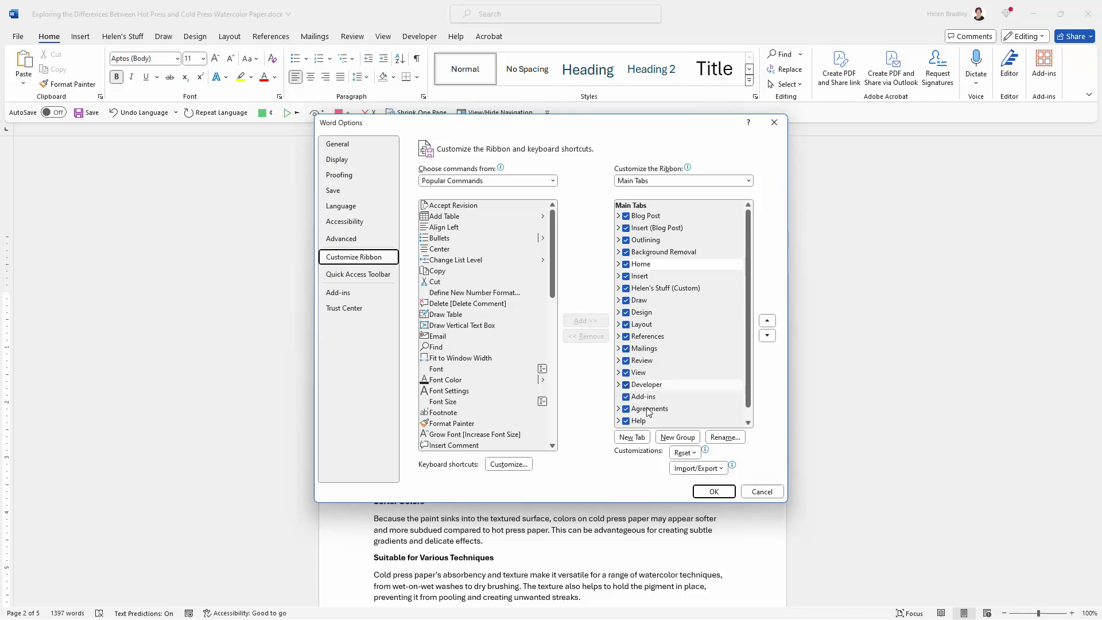
pyautogui.click(713, 492)
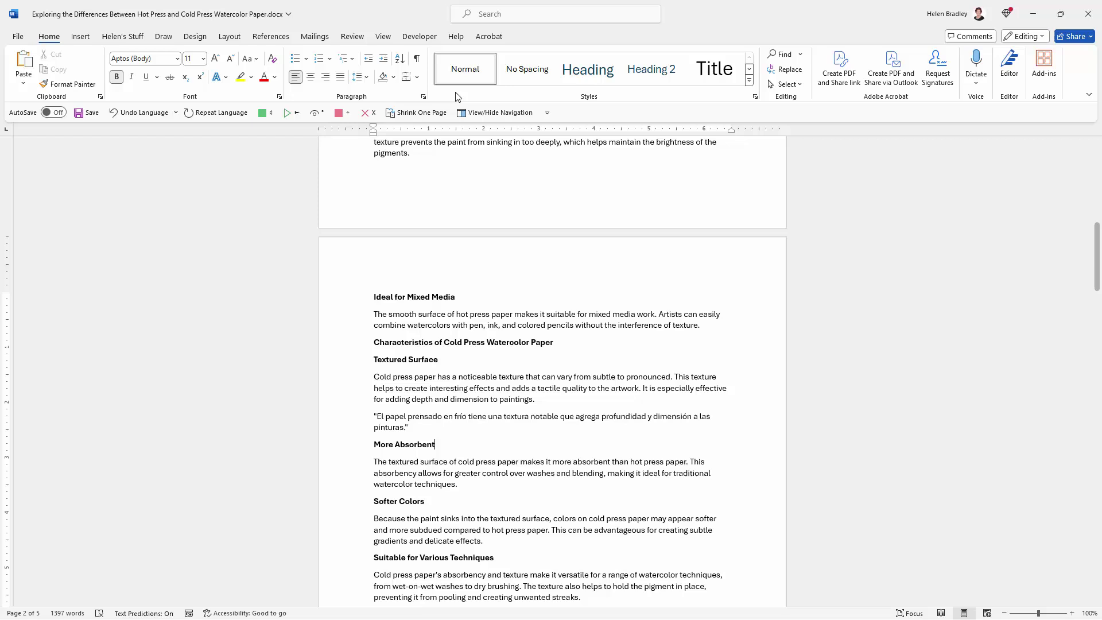
# - Start recording a macro named ShowHideCarriageReturns, stored in All Documents (Normal.dotm)
pyautogui.click(419, 36)
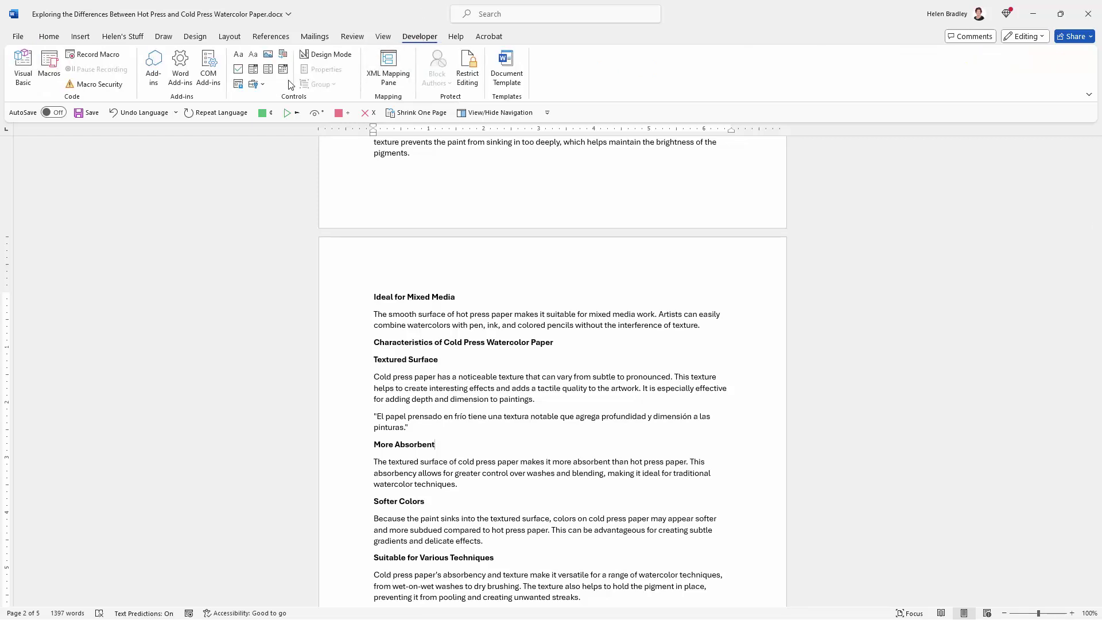
pyautogui.click(87, 56)
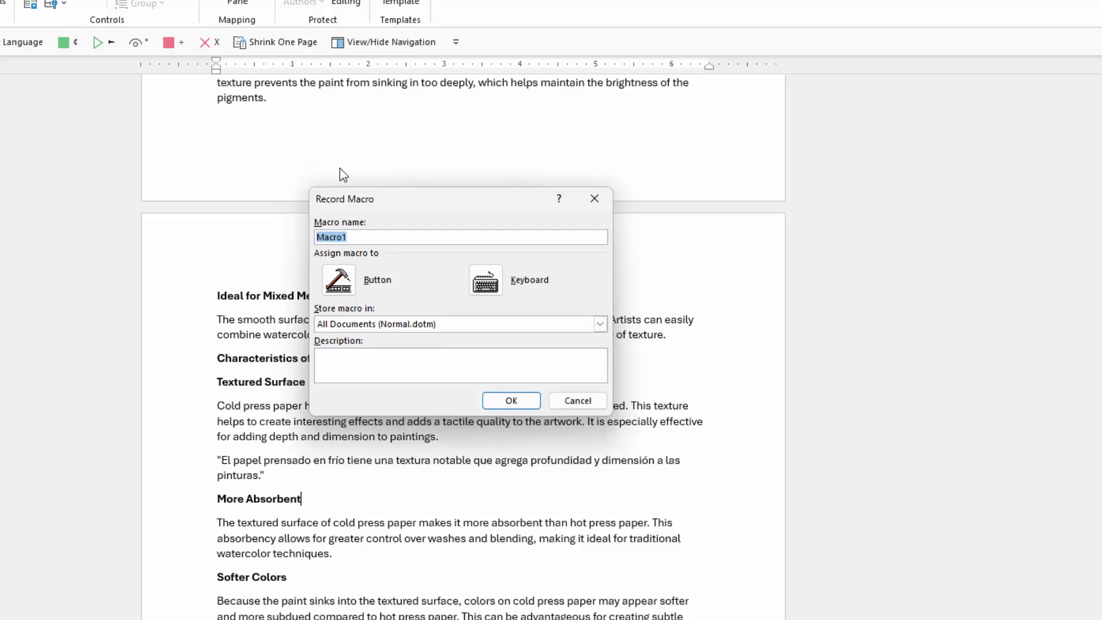
pyautogui.write('ShowHideCarriageRetu')
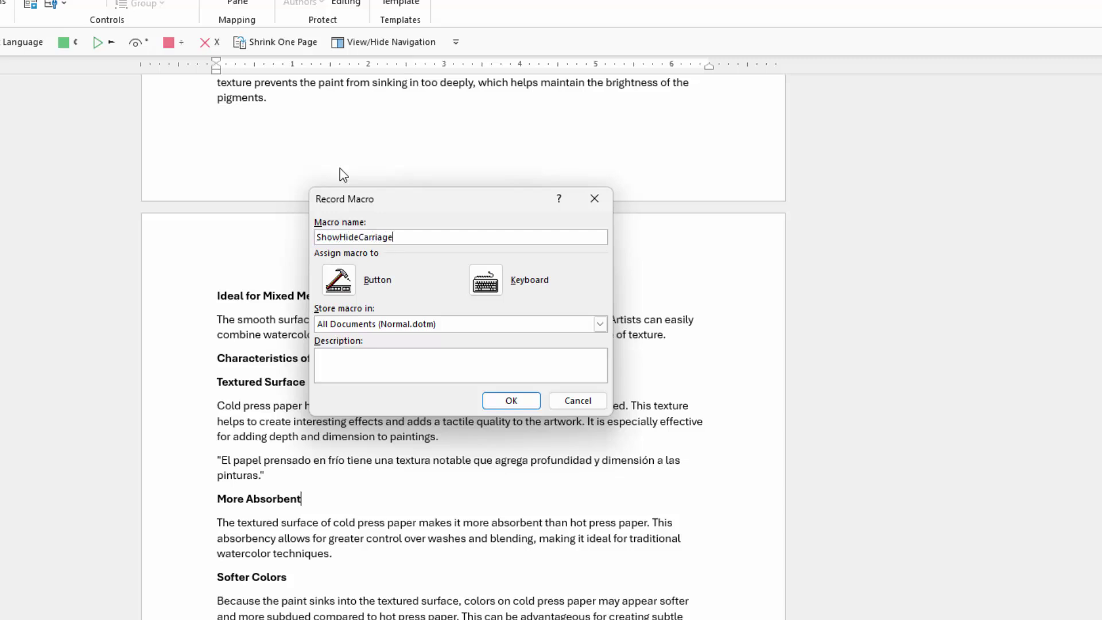
pyautogui.write('rns')
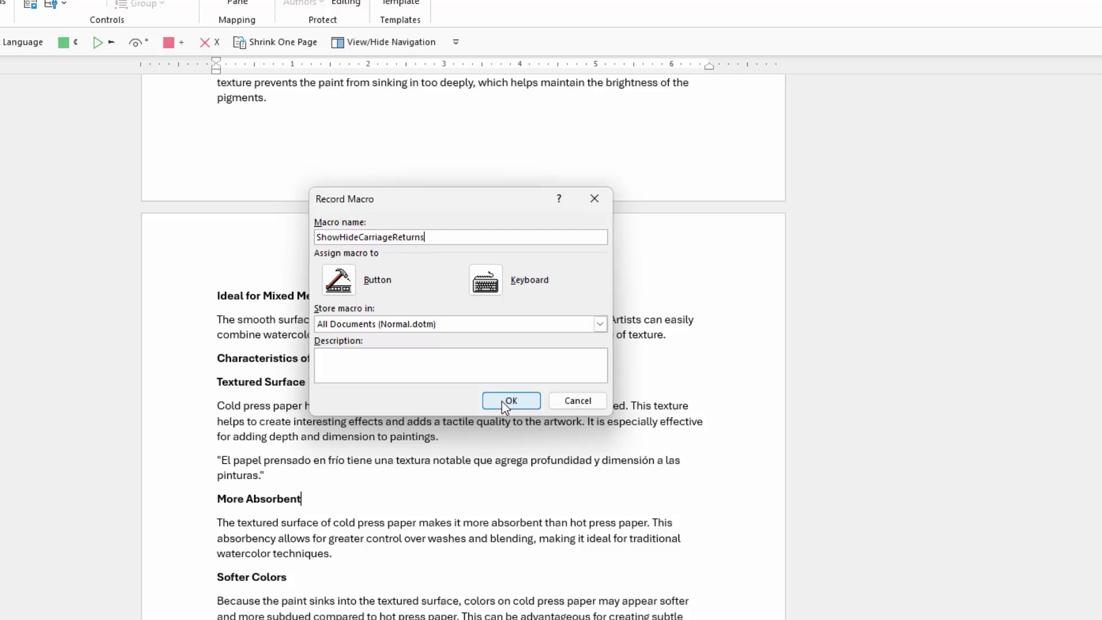
pyautogui.click(502, 401)
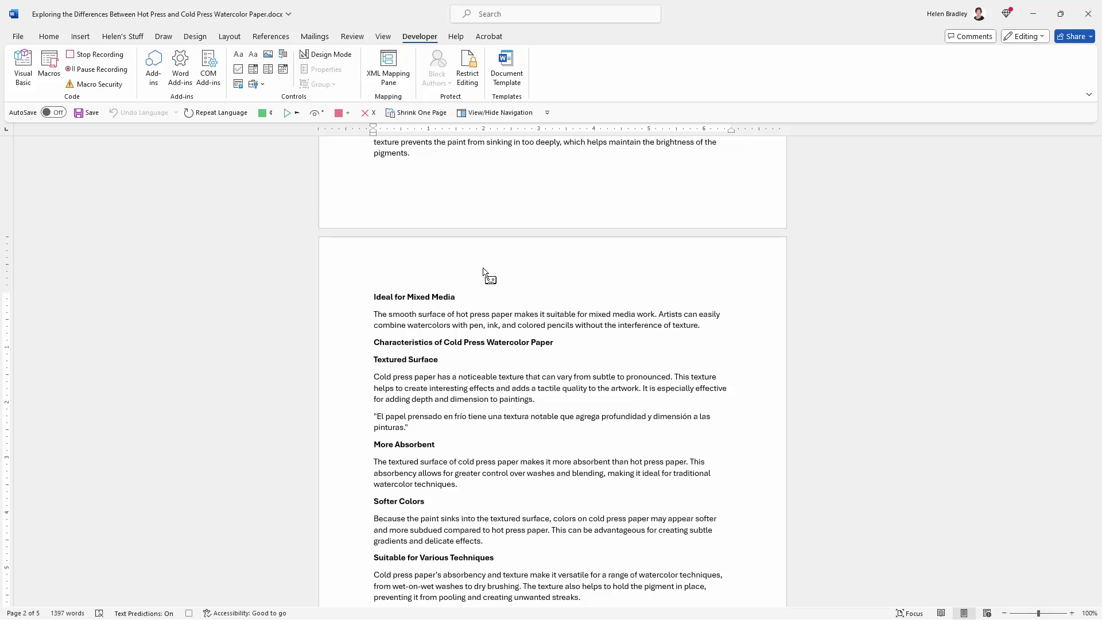
# - Turn on the display option that always shows paragraph marks, and stop recording the macro
pyautogui.click(18, 37)
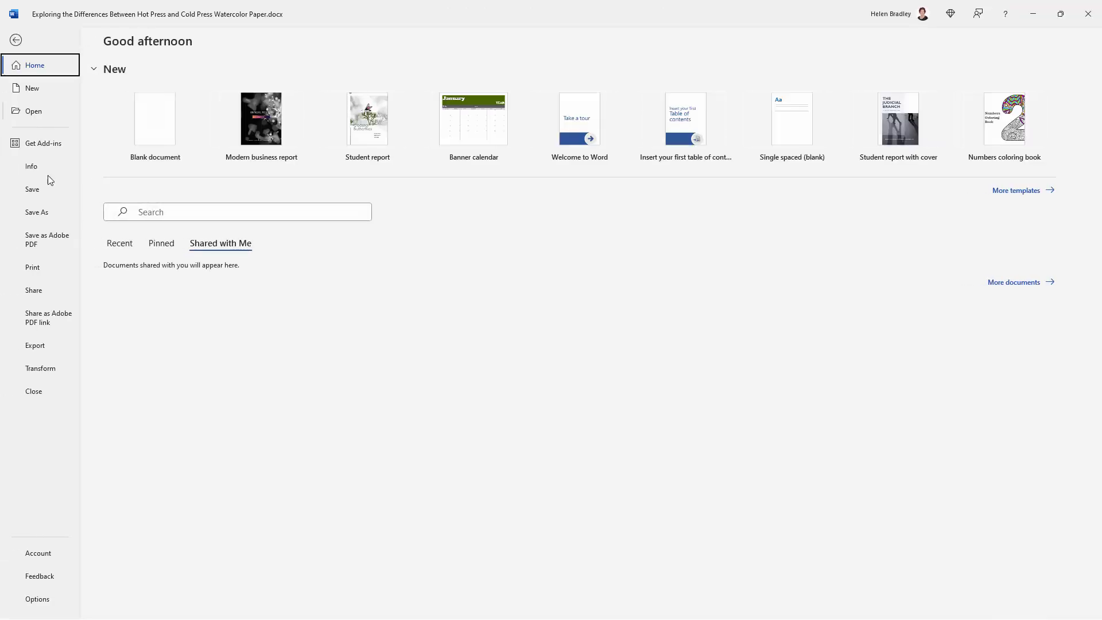
pyautogui.click(35, 599)
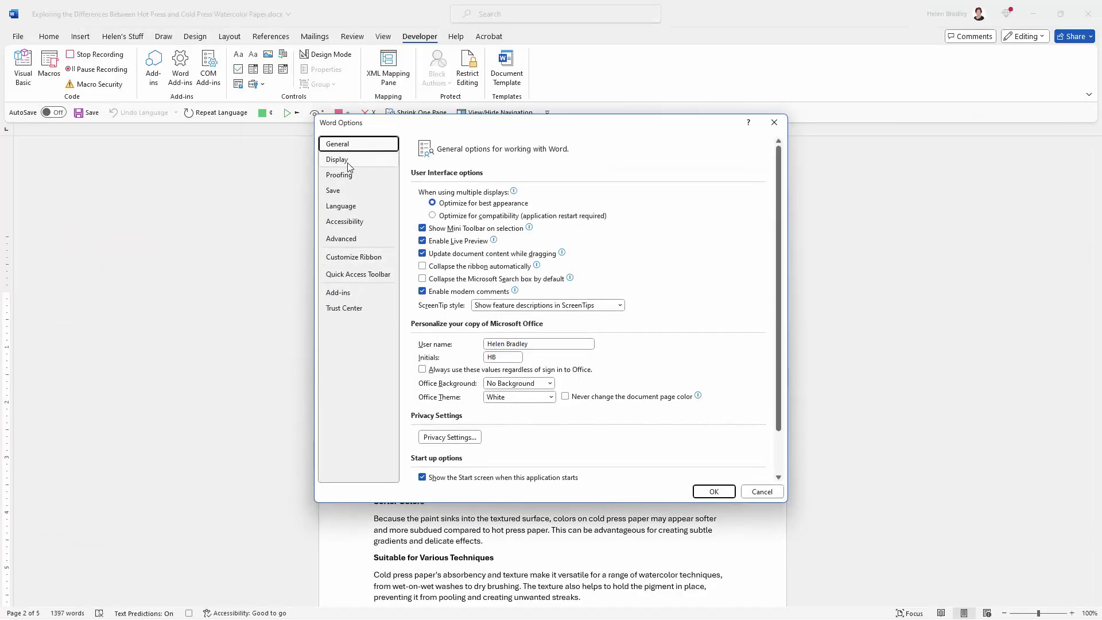
pyautogui.click(348, 165)
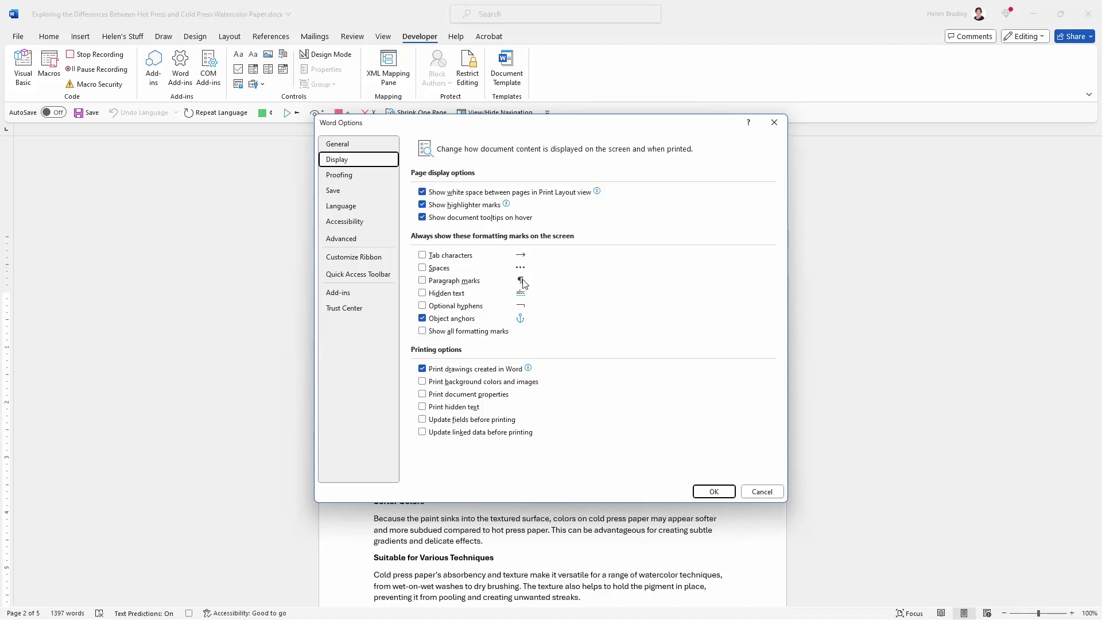
pyautogui.click(422, 281)
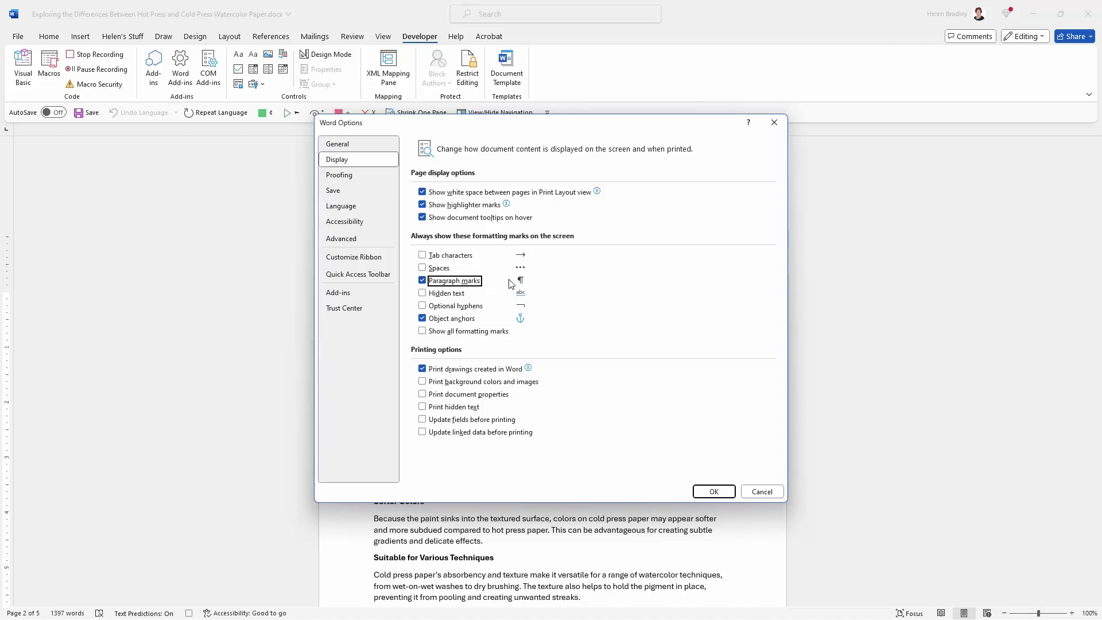
pyautogui.click(710, 491)
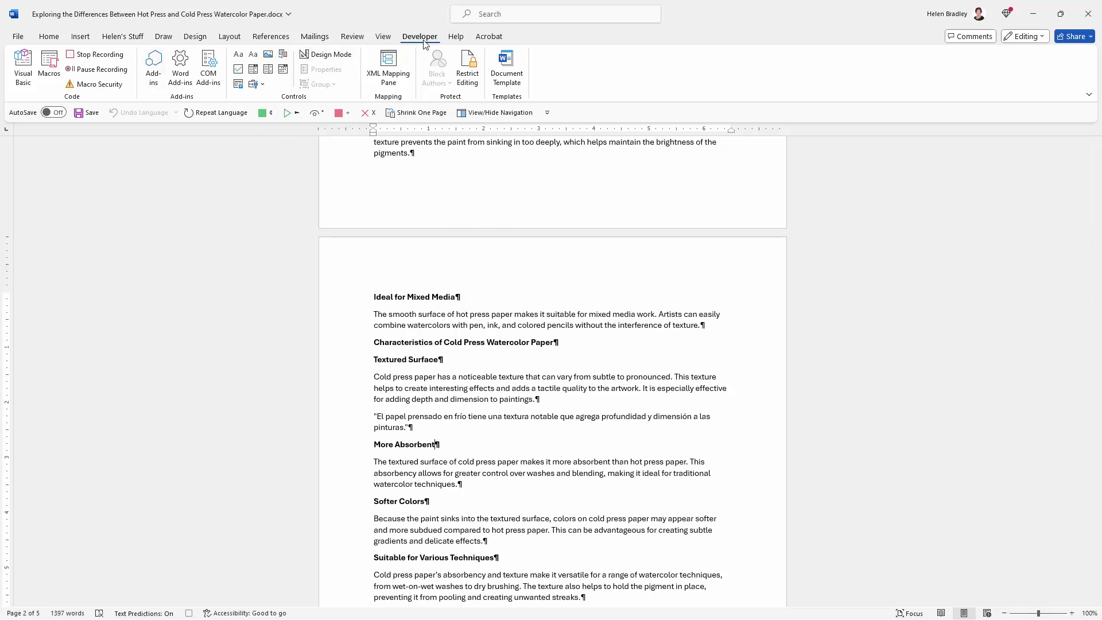
pyautogui.click(81, 58)
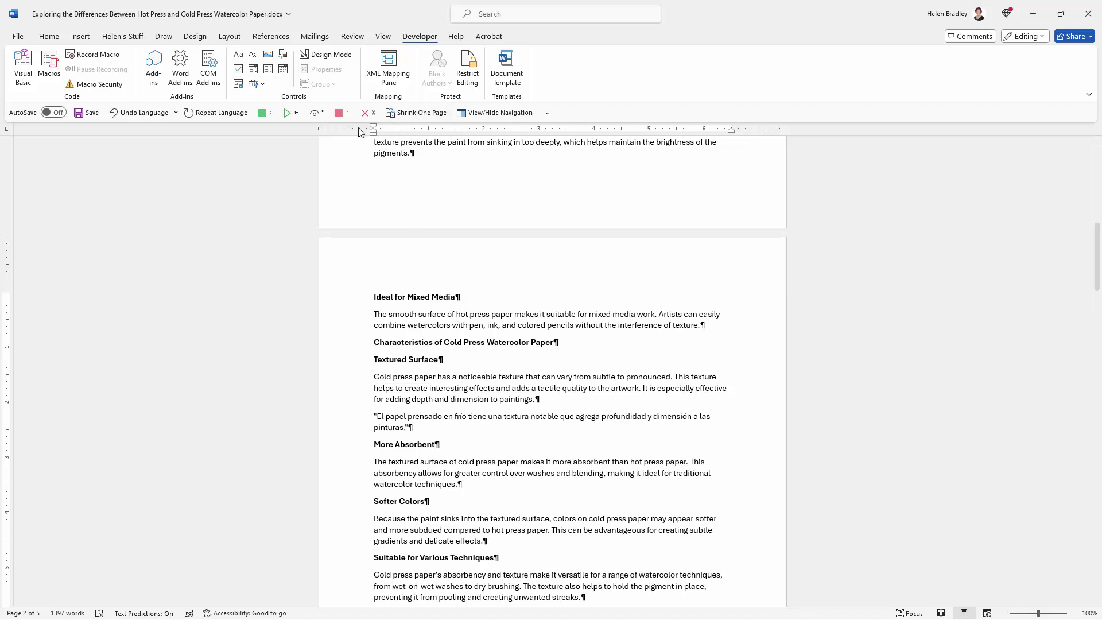
# - Open the ShowHideCarriageReturns macro for editing in the Visual Basic editor and reduce the code window's height
pyautogui.click(383, 38)
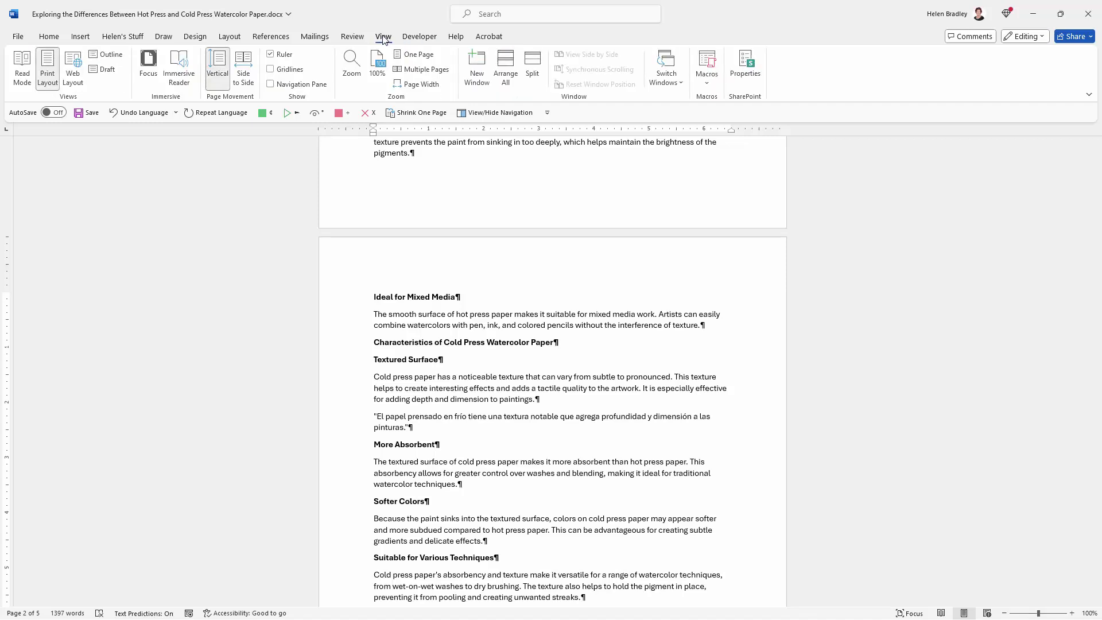
pyautogui.click(706, 64)
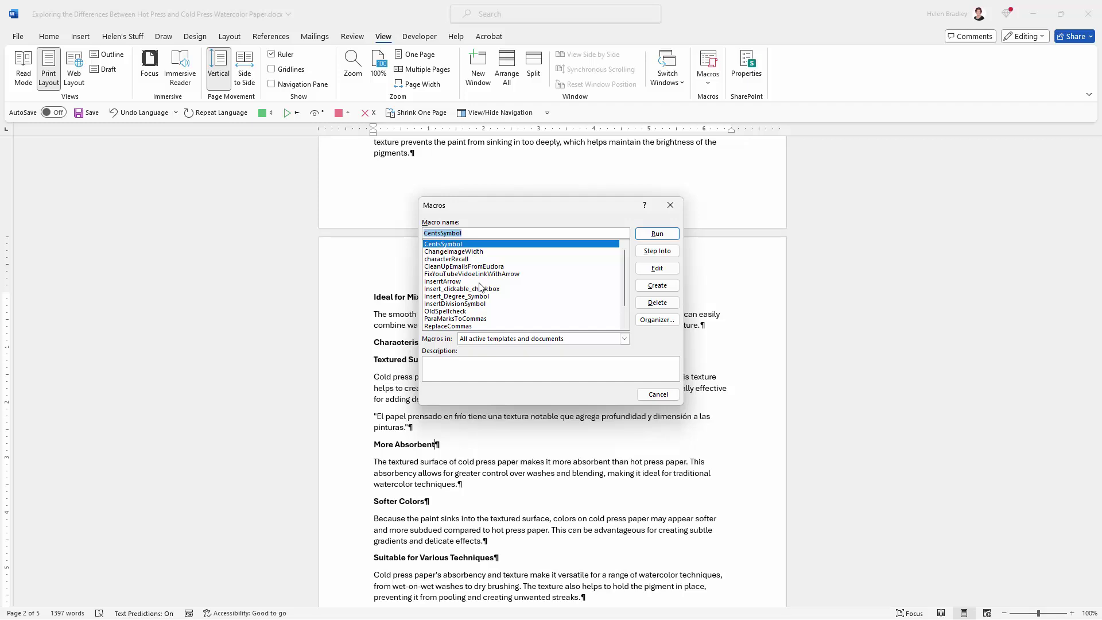
pyautogui.scroll(-1, 481, 280)
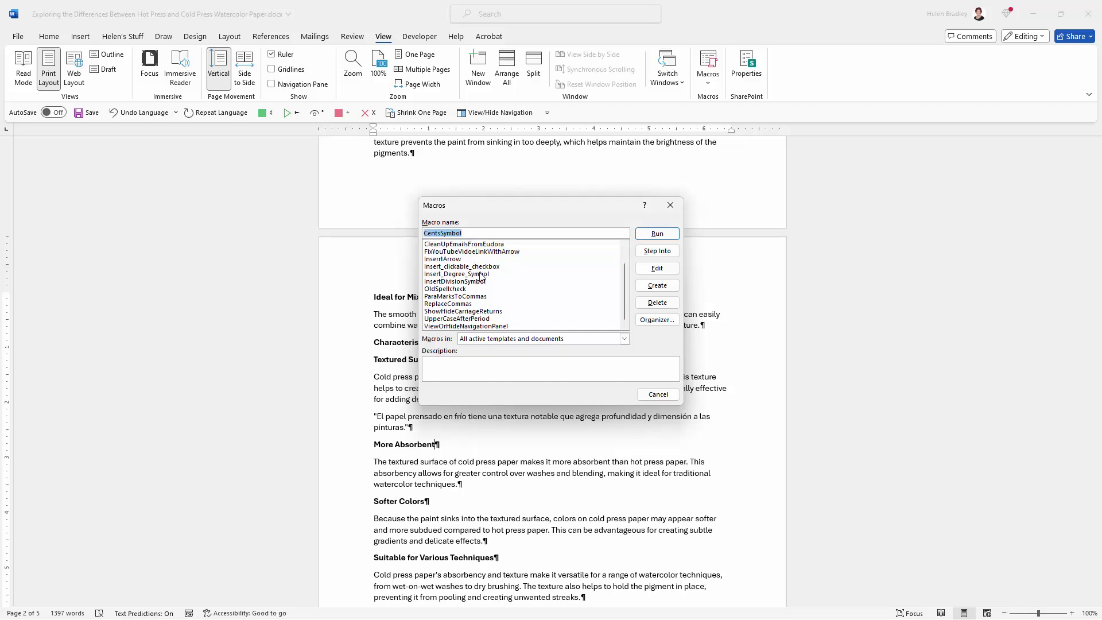
pyautogui.click(469, 312)
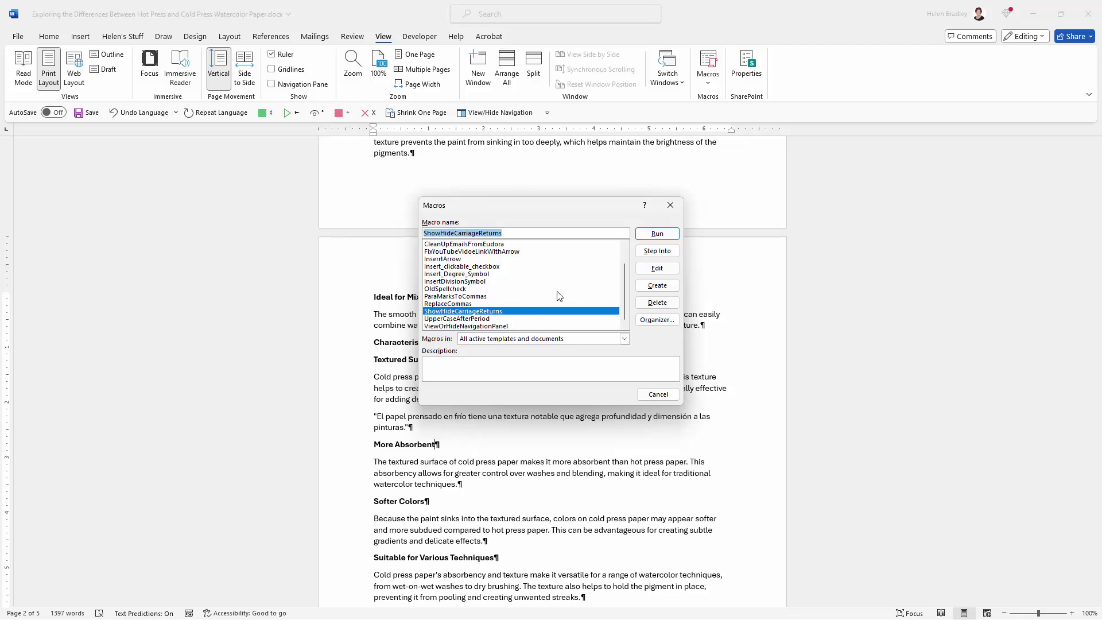
pyautogui.click(656, 268)
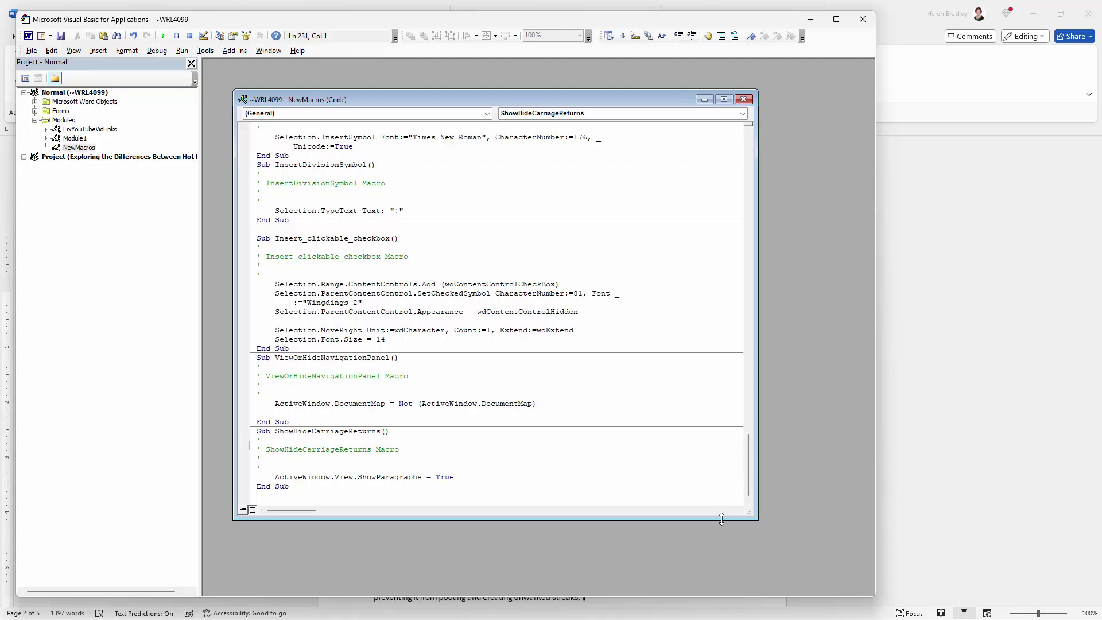
pyautogui.moveTo(722, 521); pyautogui.dragTo(724, 351)
pyautogui.scroll(-6, 749, 316)
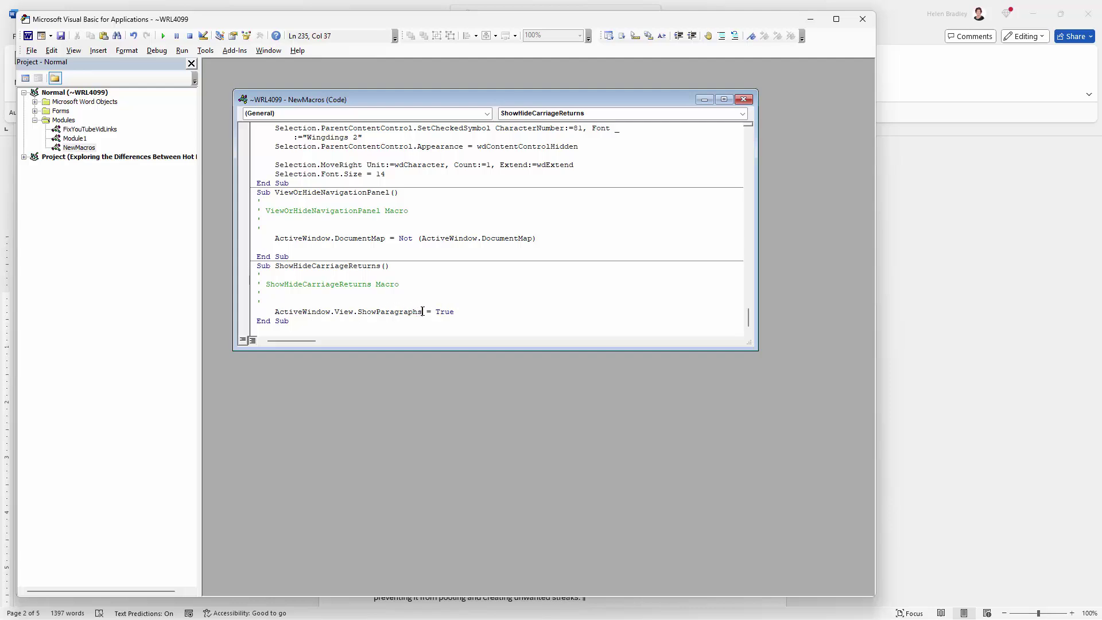
# - Replace True in the ShowHideCarriageReturns macro with Not (ActiveWindow.View.ShowParagraphs), add a blank line below, and save the code
pyautogui.moveTo(422, 311); pyautogui.dragTo(275, 313)
pyautogui.hotkey('ctrl', 'c')
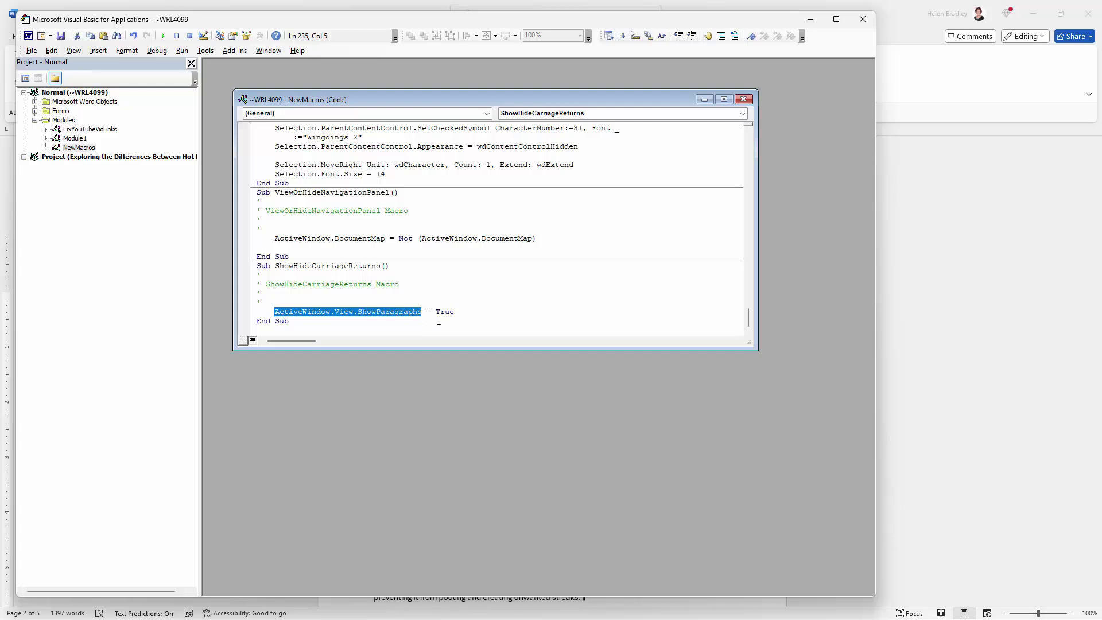
pyautogui.moveTo(436, 312); pyautogui.dragTo(452, 314)
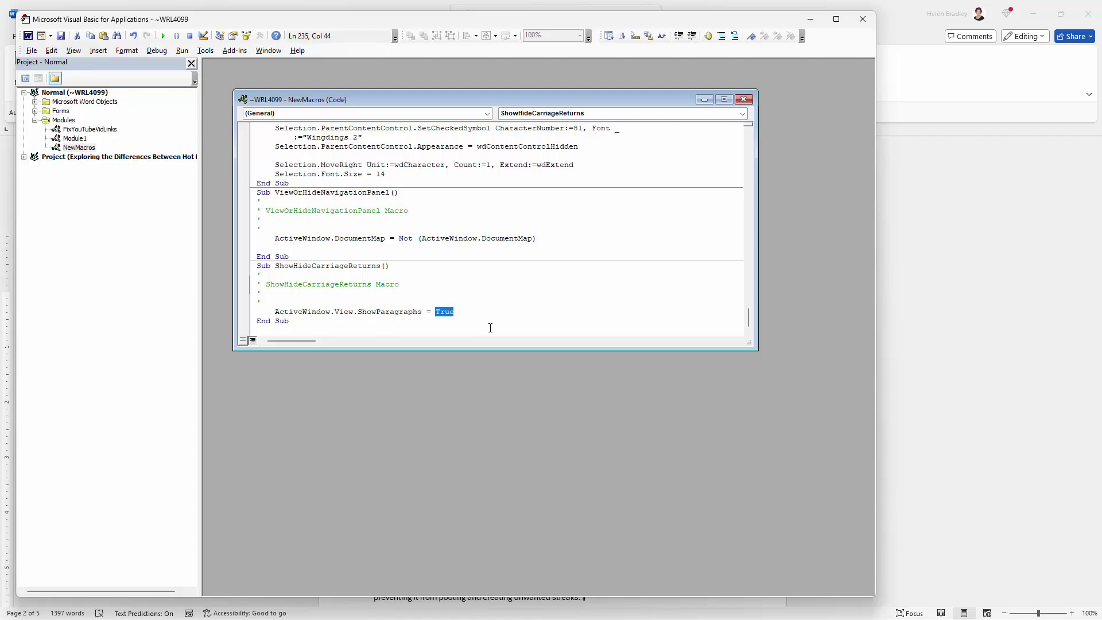
pyautogui.press('Delete')
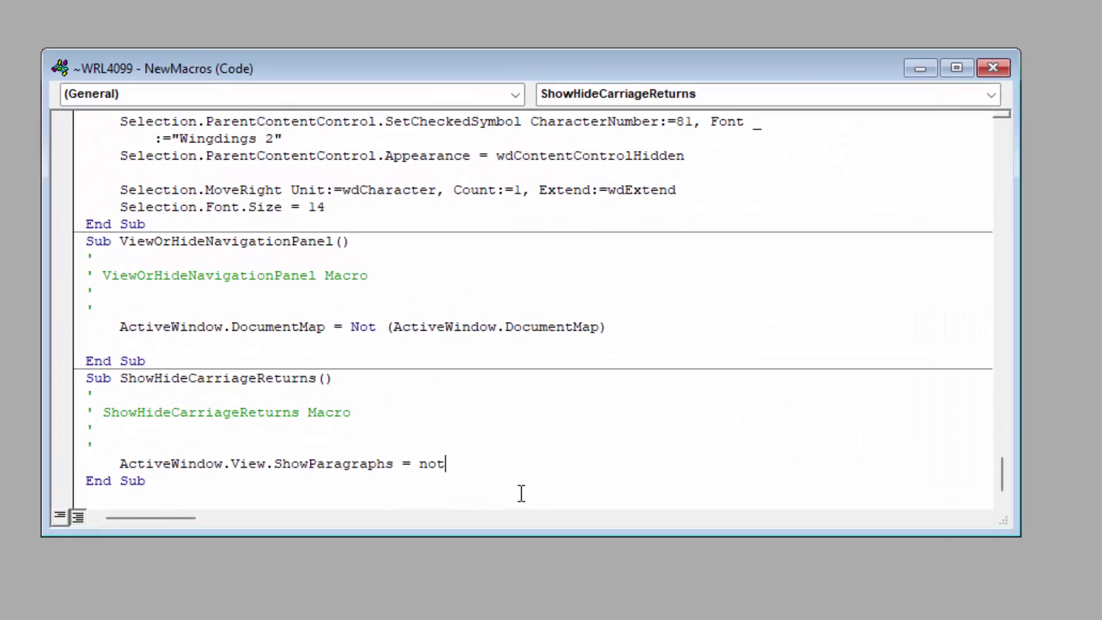
pyautogui.write('()')
pyautogui.press('Left')
pyautogui.hotkey('ctrl', 'v')
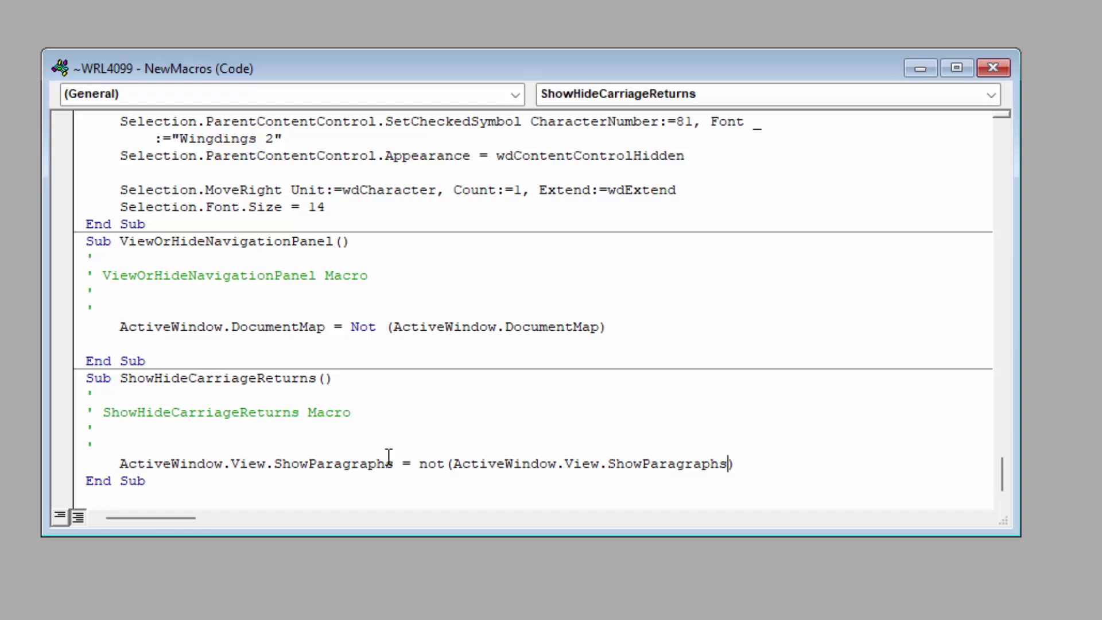
pyautogui.click(762, 466)
pyautogui.press('Return')
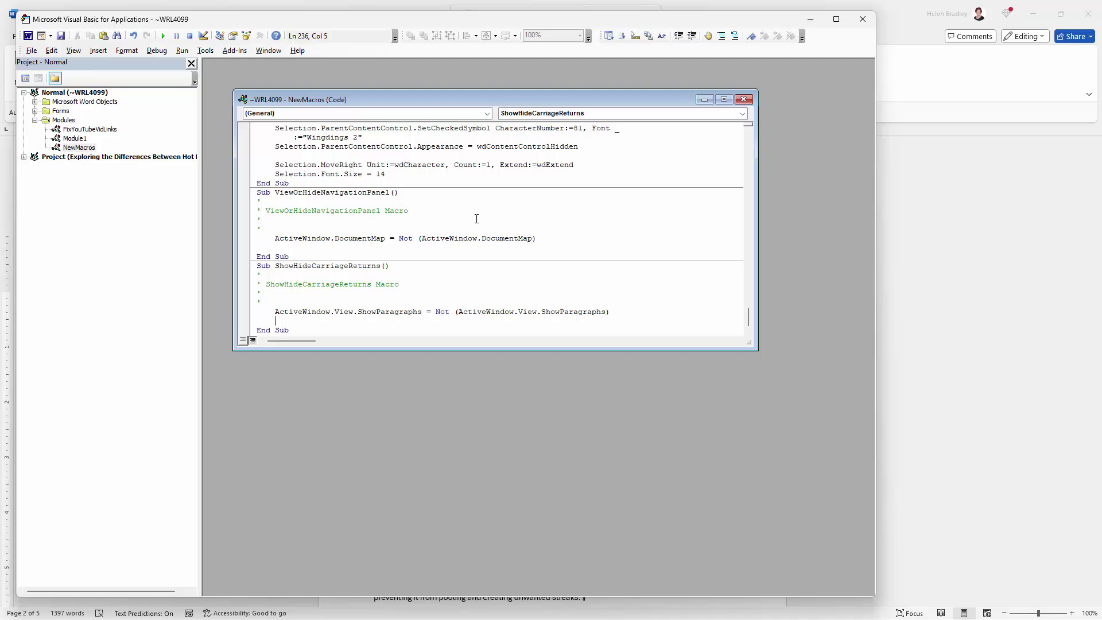
pyautogui.click(62, 37)
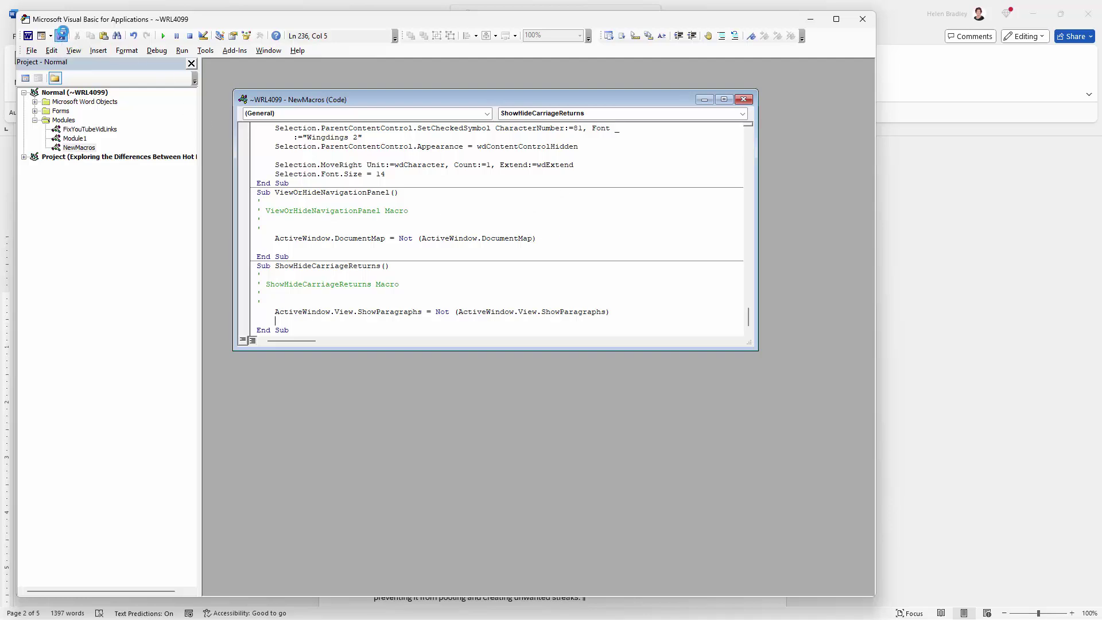
# - Close the Visual Basic editor and run the ShowHideCarriageReturns macro on the Word document
pyautogui.click(850, 19)
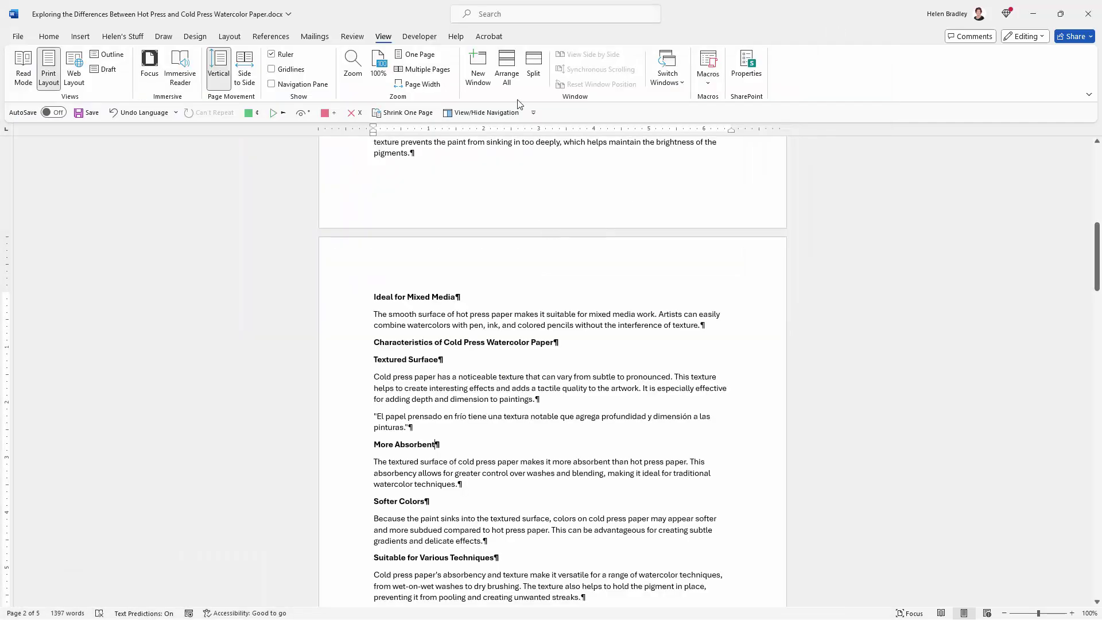
pyautogui.click(704, 68)
pyautogui.scroll(-5, 478, 312)
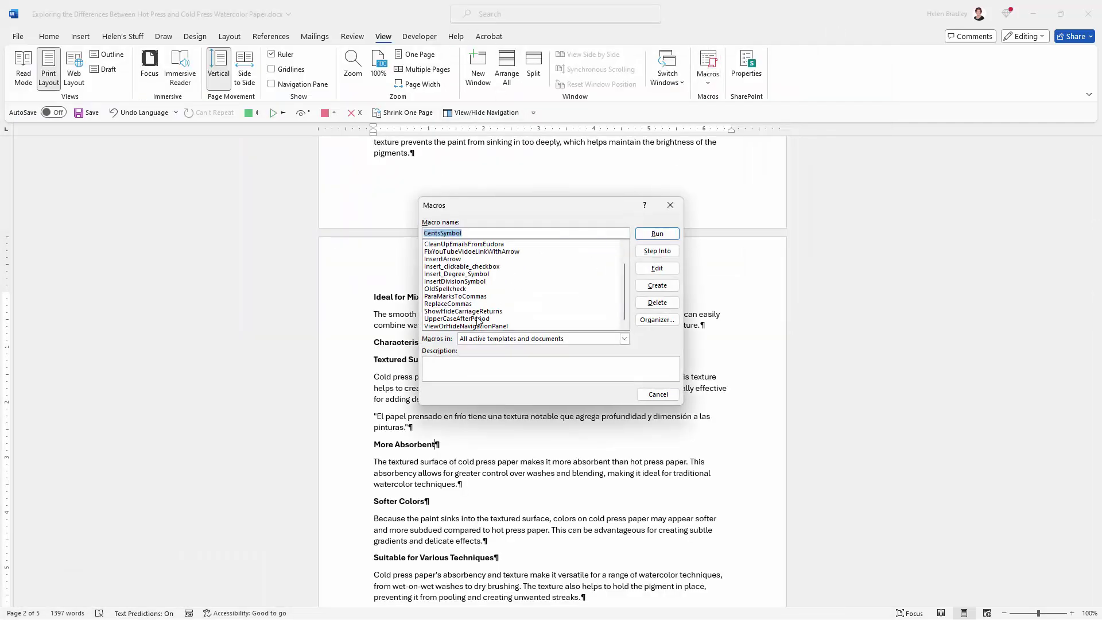
pyautogui.click(458, 312)
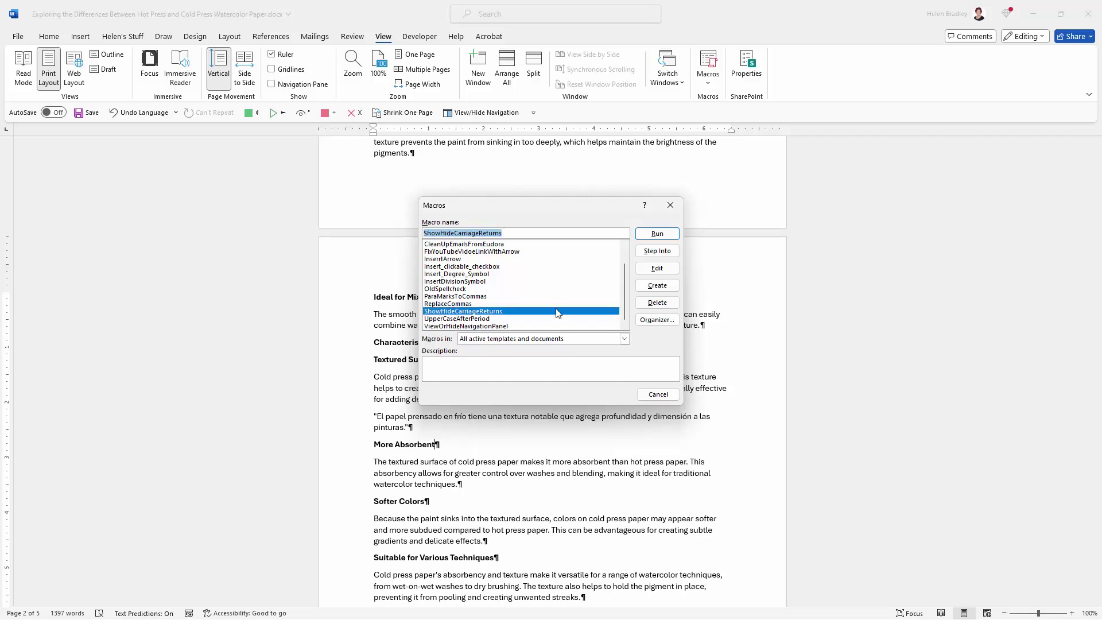
pyautogui.click(657, 233)
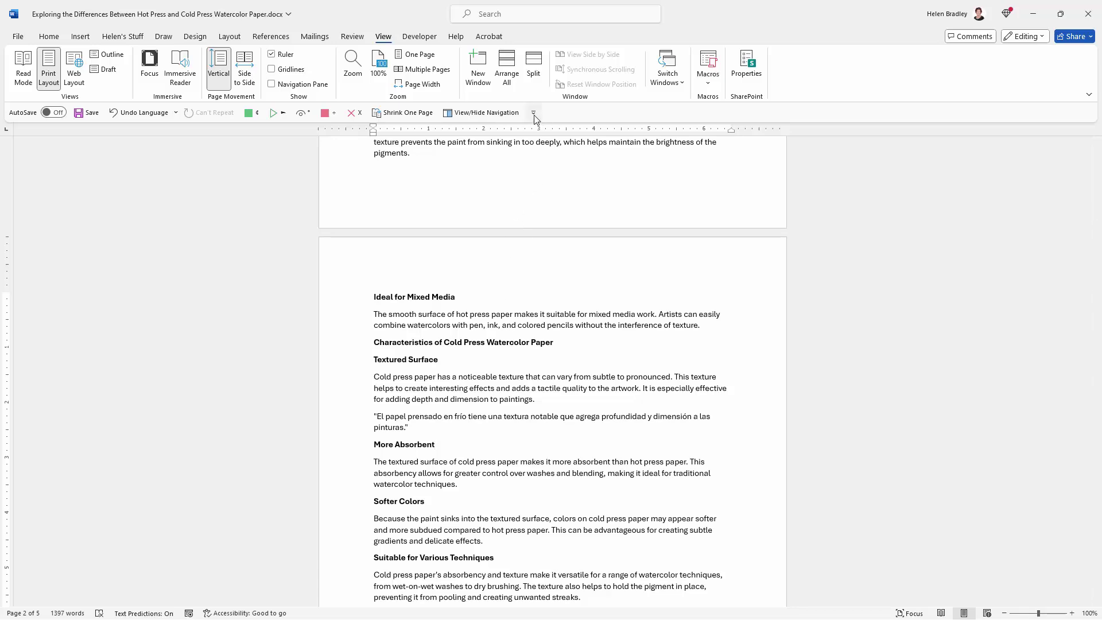
# - Try out the existing View/Hide Navigation macro by showing and hiding the Navigation pane
pyautogui.click(492, 113)
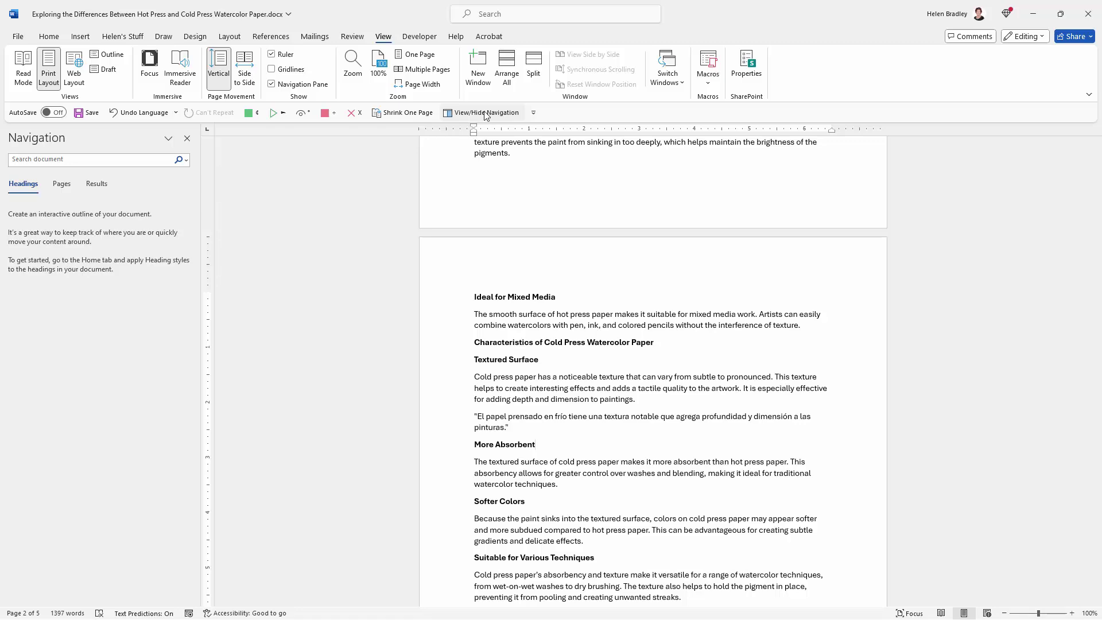
pyautogui.click(485, 114)
# - Add the ShowHideCarriageReturns macro to the Quick Access Toolbar for all documents
pyautogui.click(533, 114)
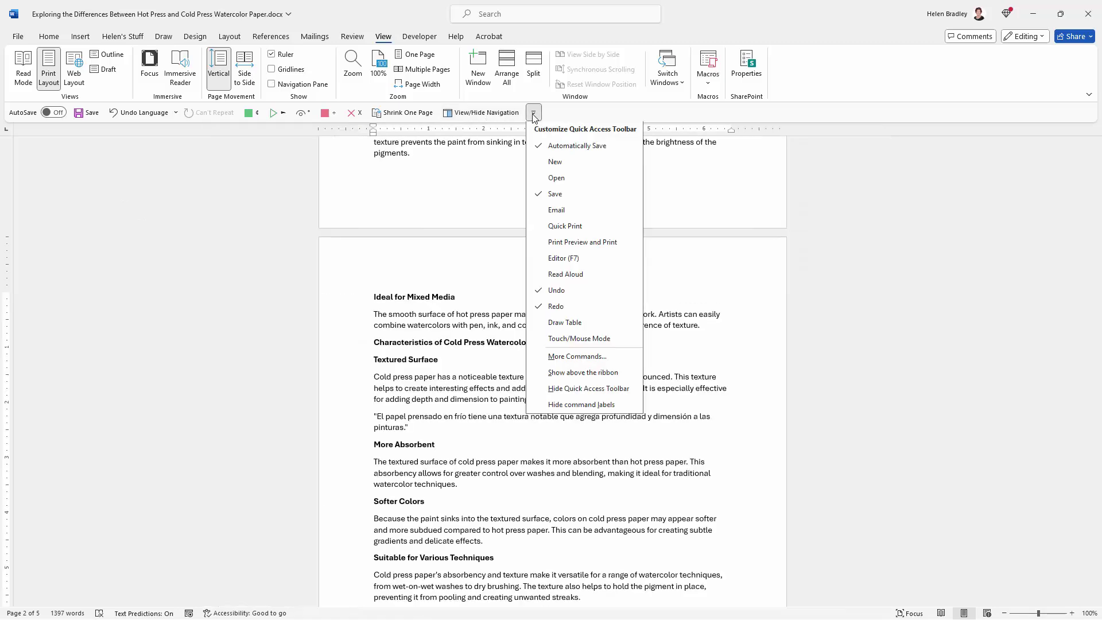
pyautogui.click(556, 359)
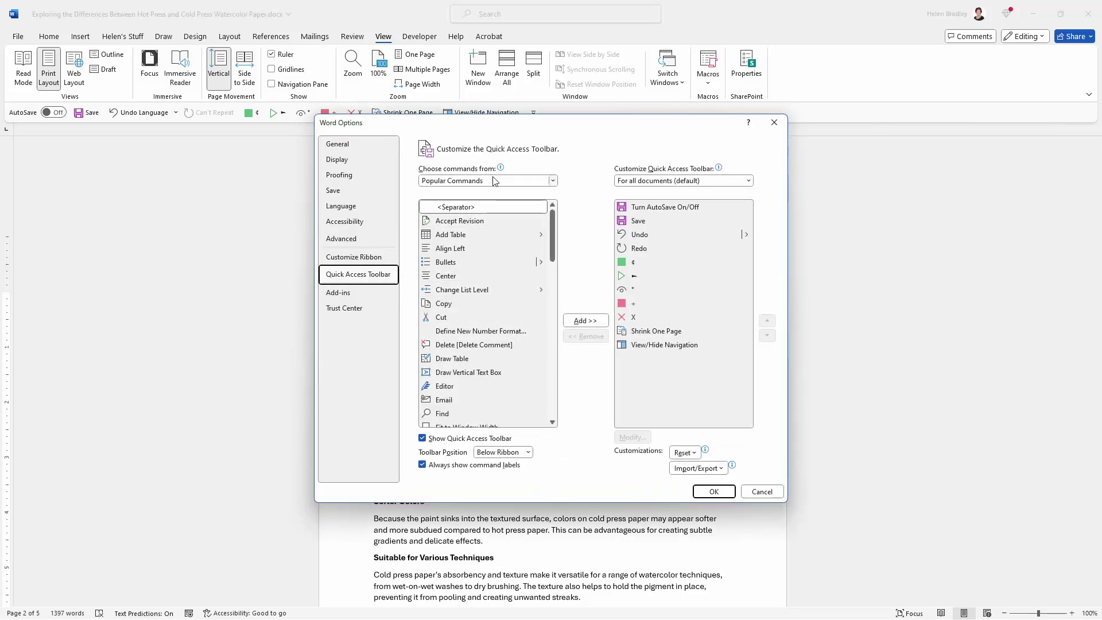
pyautogui.click(493, 181)
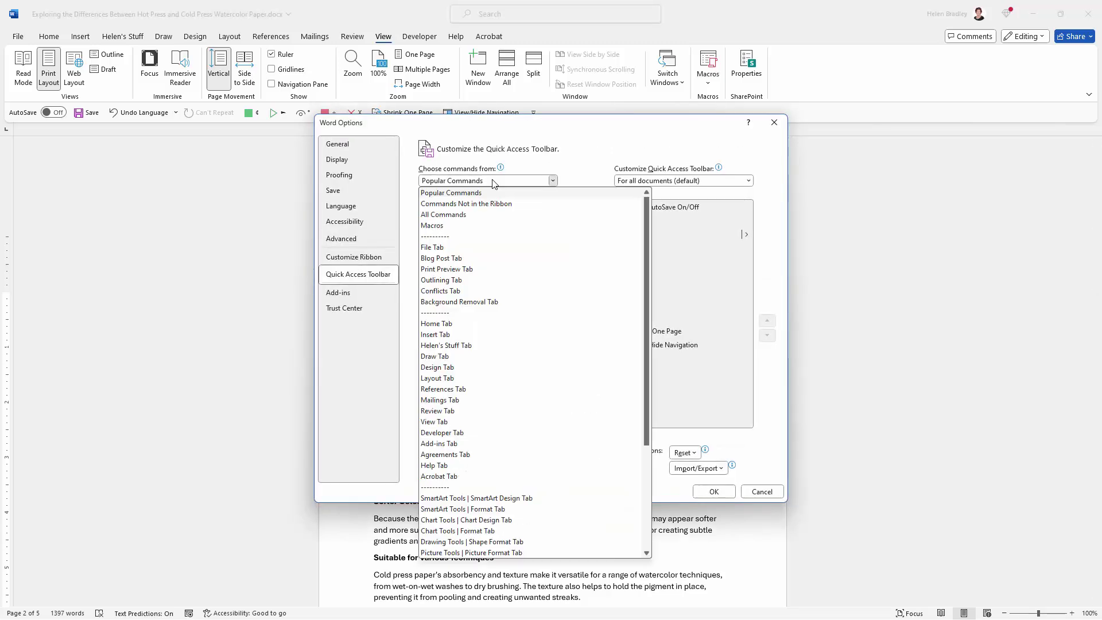
pyautogui.click(444, 229)
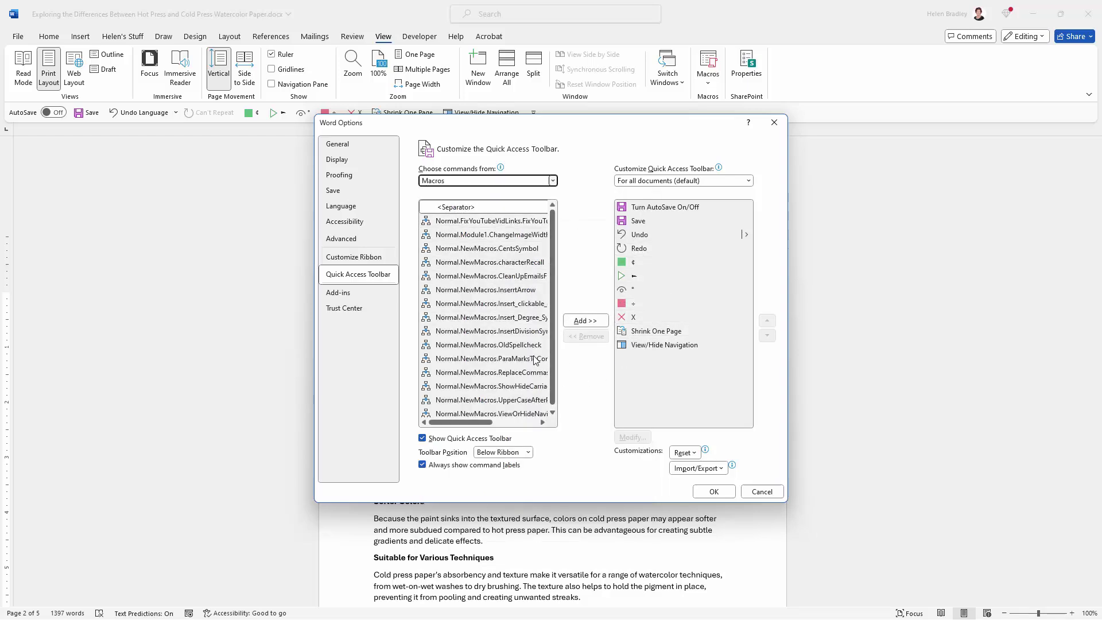
pyautogui.scroll(-1, 533, 396)
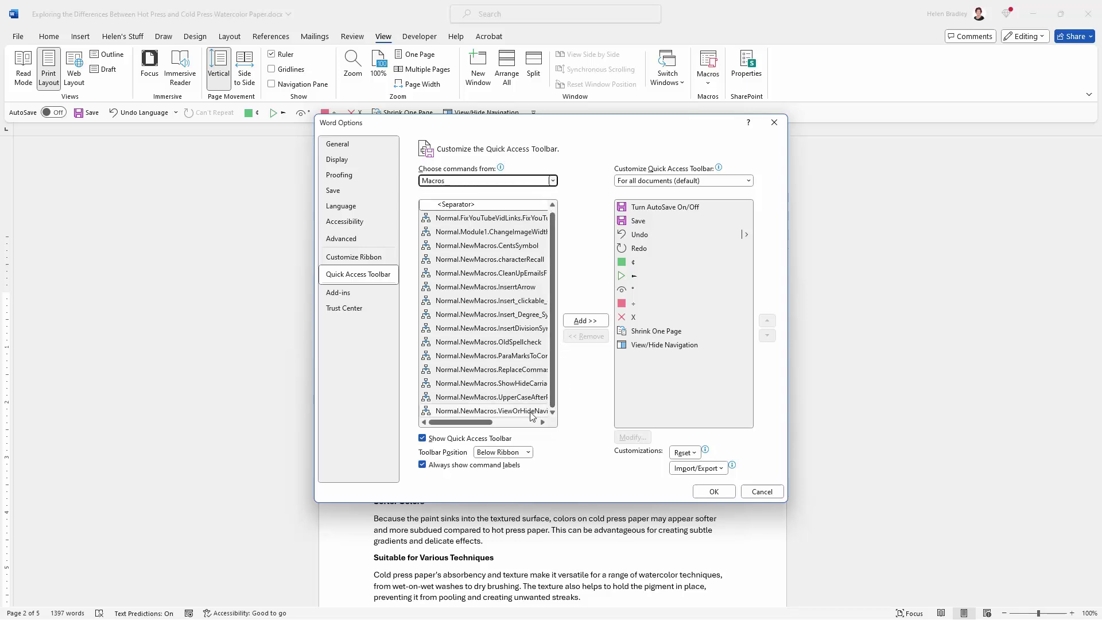
pyautogui.click(482, 386)
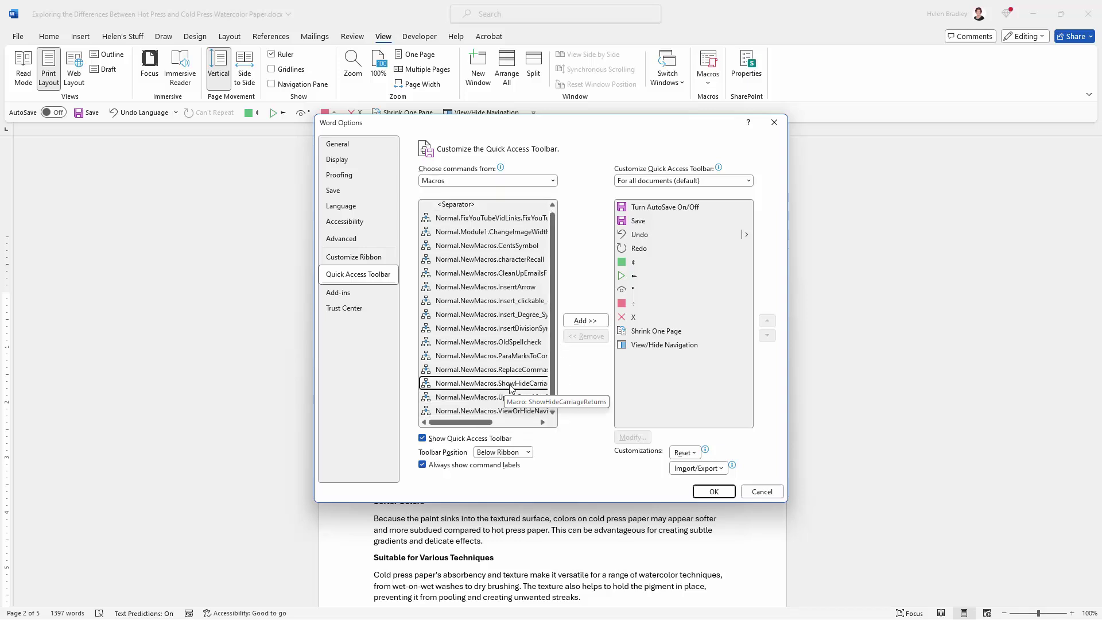
pyautogui.click(584, 320)
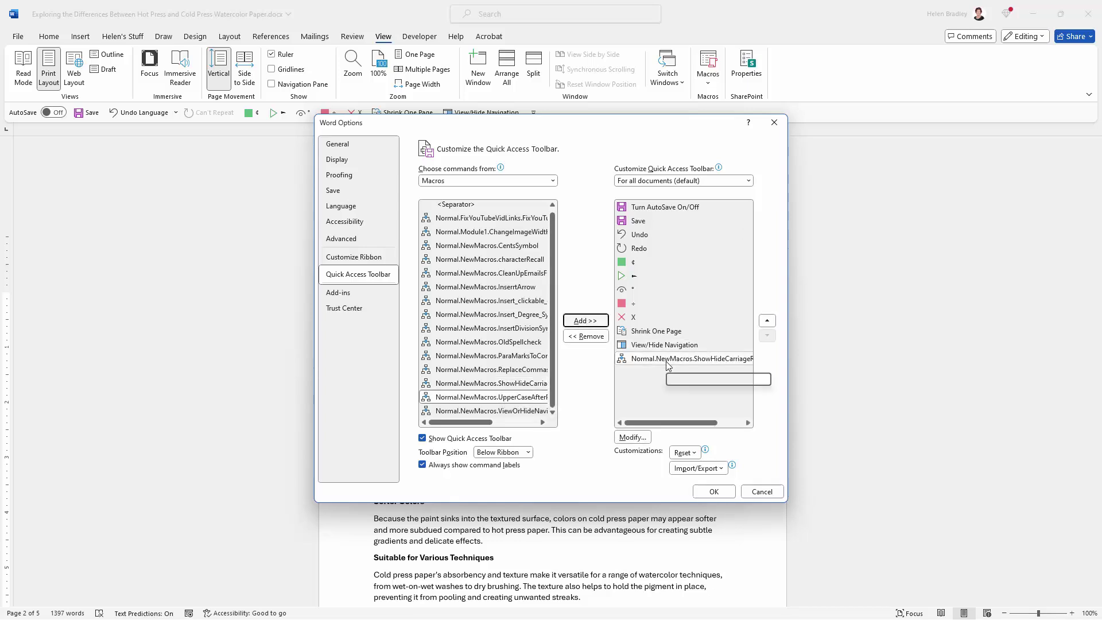
# - Change the display name of the added ShowHideCarriageReturns macro to Show/Hide Para Marks
pyautogui.click(667, 363)
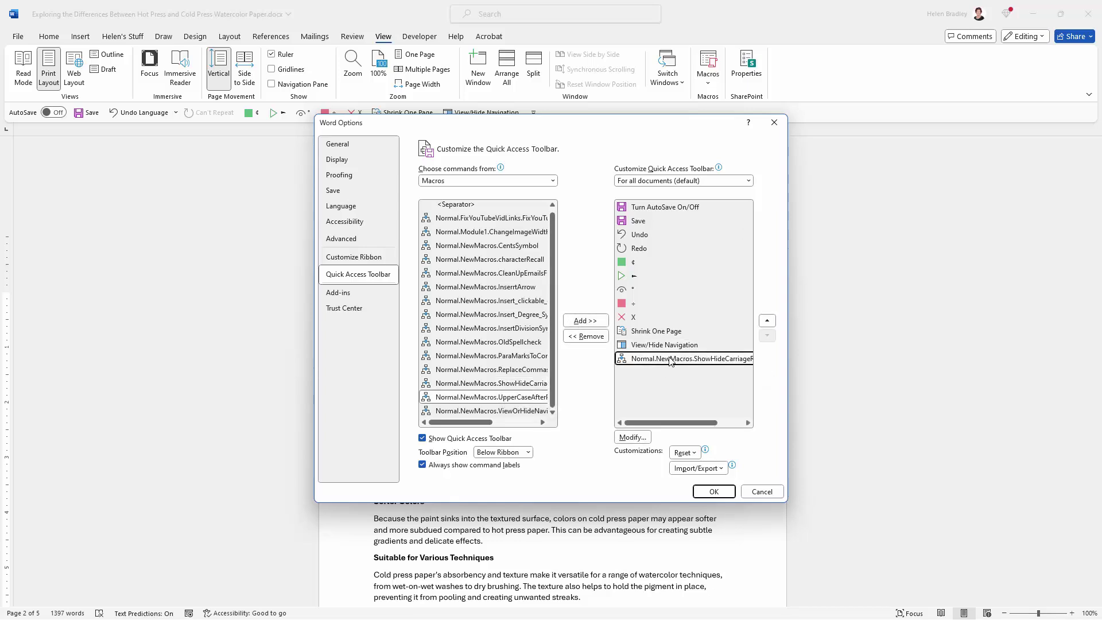
pyautogui.click(632, 436)
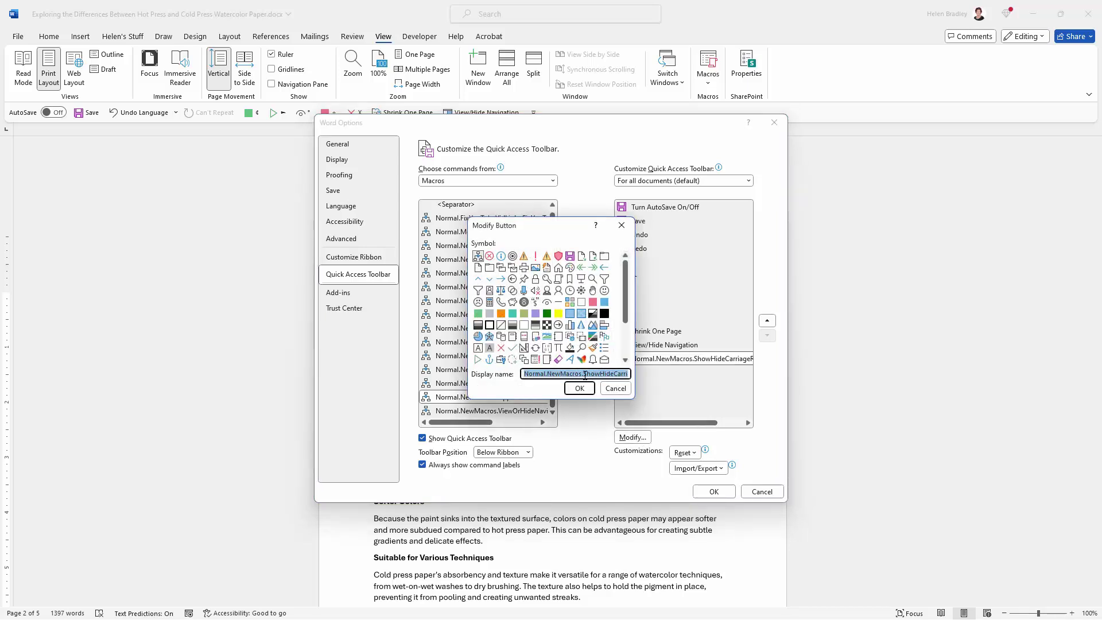
pyautogui.moveTo(584, 376); pyautogui.dragTo(504, 373)
pyautogui.write('Show Hi')
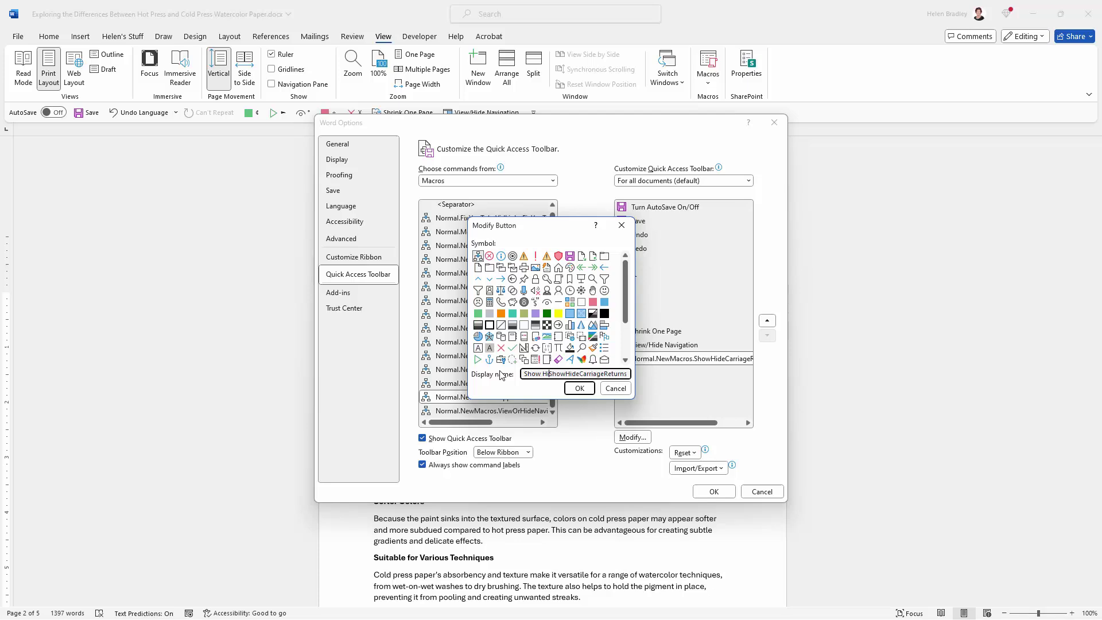
pyautogui.press('BackSpace')
pyautogui.press('BackSpace')
pyautogui.press('BackSpace')
pyautogui.write('/Hide Para Marks')
pyautogui.press('Delete')
pyautogui.press('Delete')
pyautogui.press('Delete')
pyautogui.press('Delete')
pyautogui.press('Delete')
pyautogui.press('Delete')
pyautogui.press('Delete')
pyautogui.press('Delete')
pyautogui.press('Delete')
pyautogui.press('Delete')
pyautogui.press('Delete')
pyautogui.press('Delete')
pyautogui.press('Delete')
pyautogui.press('Delete')
pyautogui.press('Delete')
pyautogui.press('Delete')
pyautogui.press('Delete')
pyautogui.press('Delete')
pyautogui.press('Delete')
pyautogui.press('Delete')
# - Assign the circled left-arrow symbol to the Show/Hide Para Marks macro and apply the Quick Access Toolbar changes
pyautogui.moveTo(624, 281); pyautogui.dragTo(619, 324)
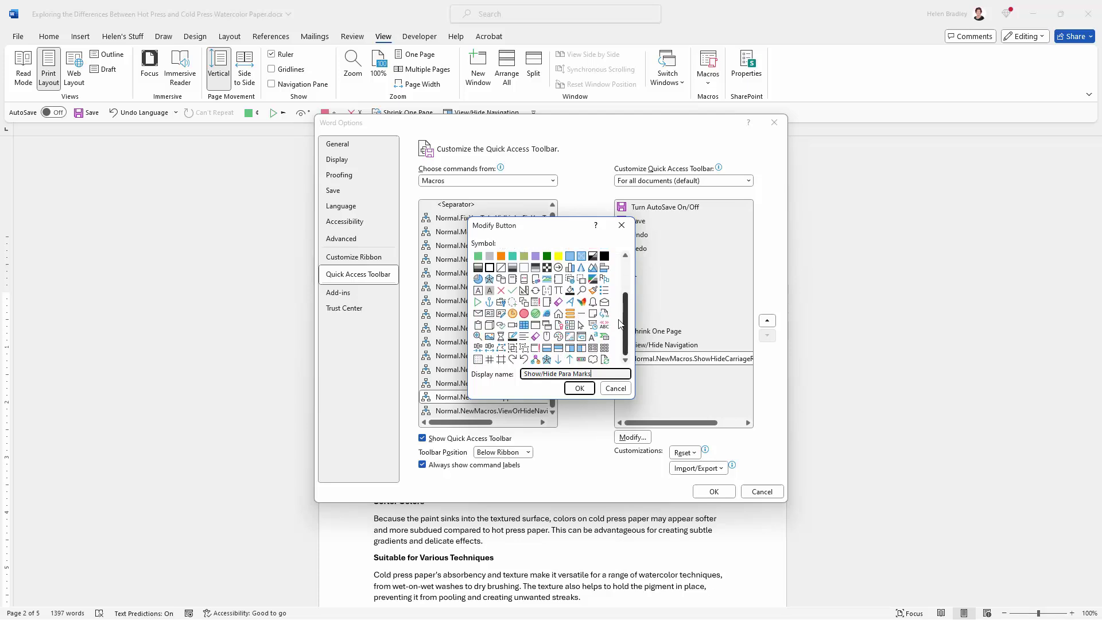
pyautogui.scroll(2, 620, 323)
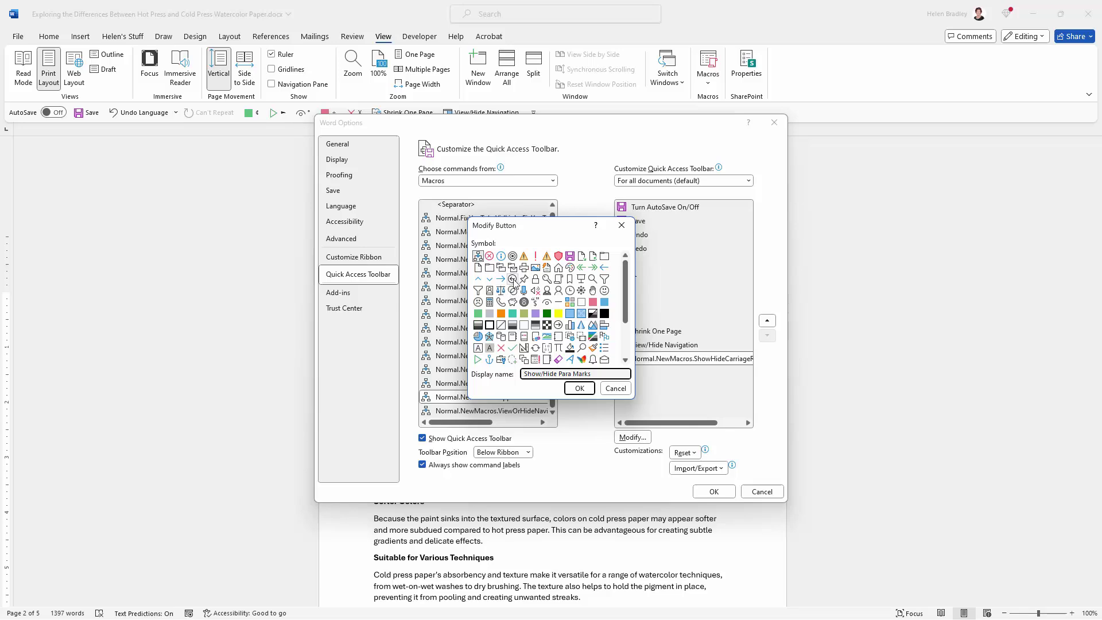
pyautogui.click(512, 278)
pyautogui.click(579, 388)
pyautogui.click(713, 492)
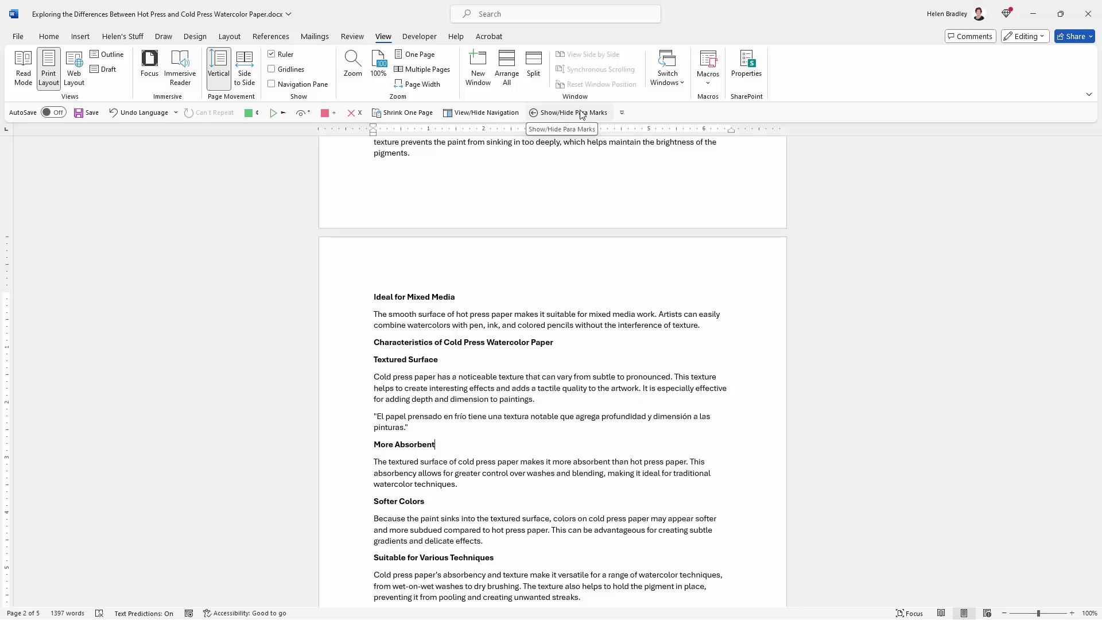
# - Test the Show/Hide Para Marks and View/Hide Navigation macros from the Quick Access Toolbar by toggling each on and off
pyautogui.click(549, 113)
pyautogui.click(549, 113)
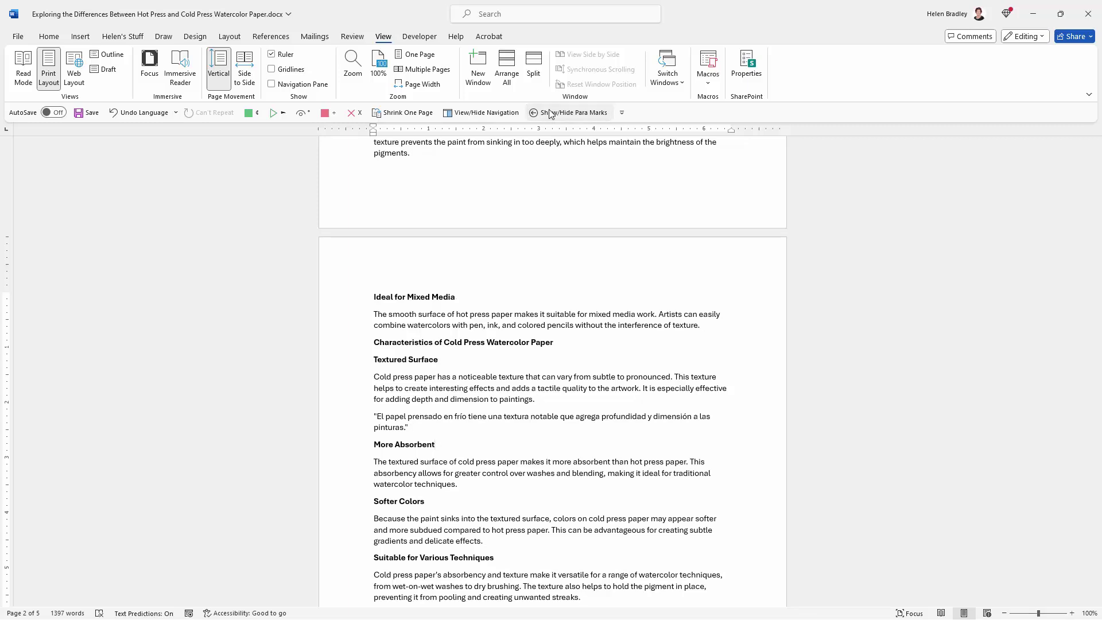
pyautogui.click(549, 113)
pyautogui.click(549, 113)
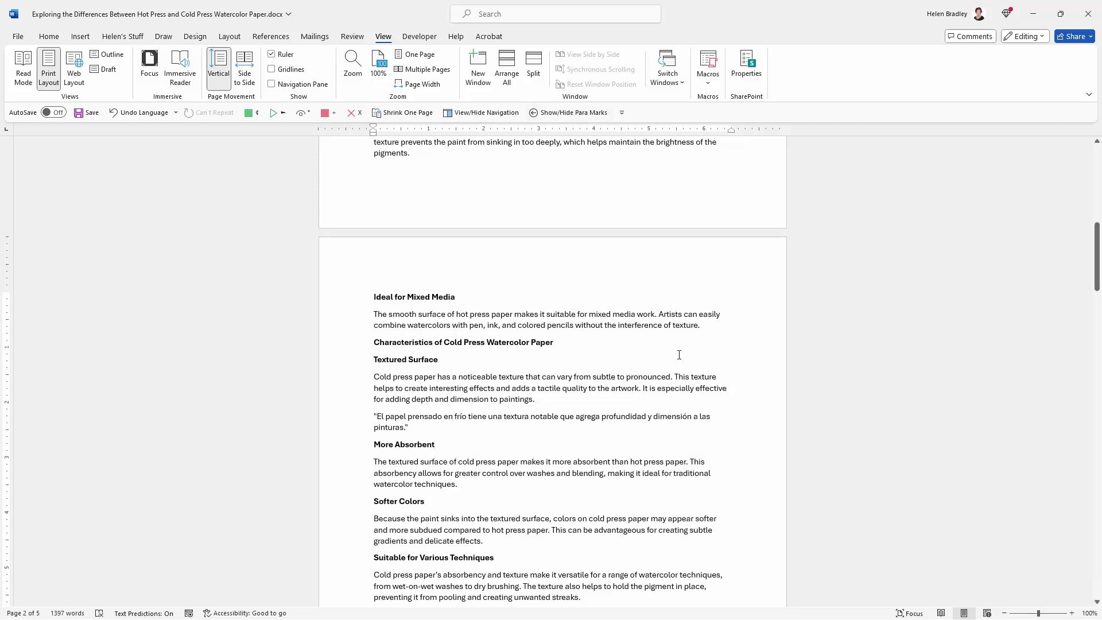
pyautogui.click(484, 113)
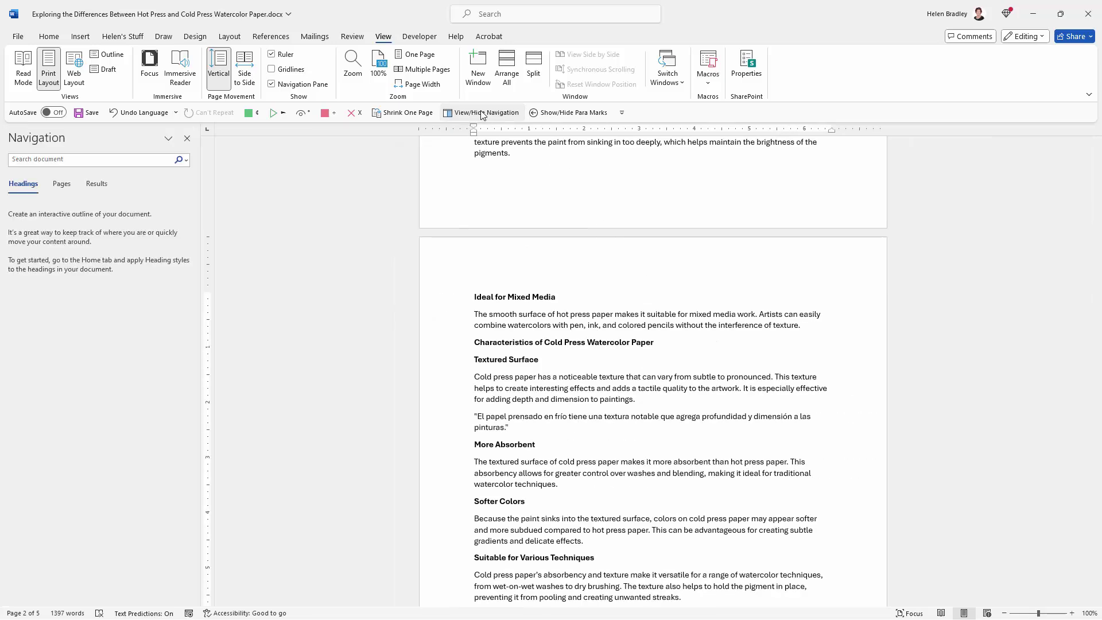
pyautogui.click(484, 114)
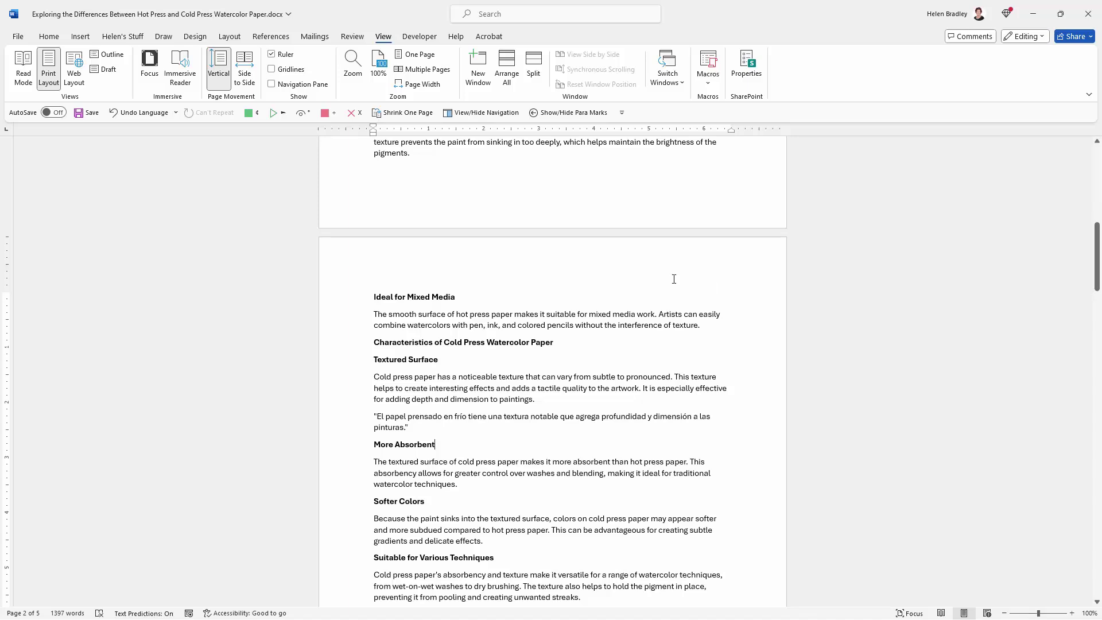
# - Bring up the Developer commands for working with macros
pyautogui.click(421, 36)
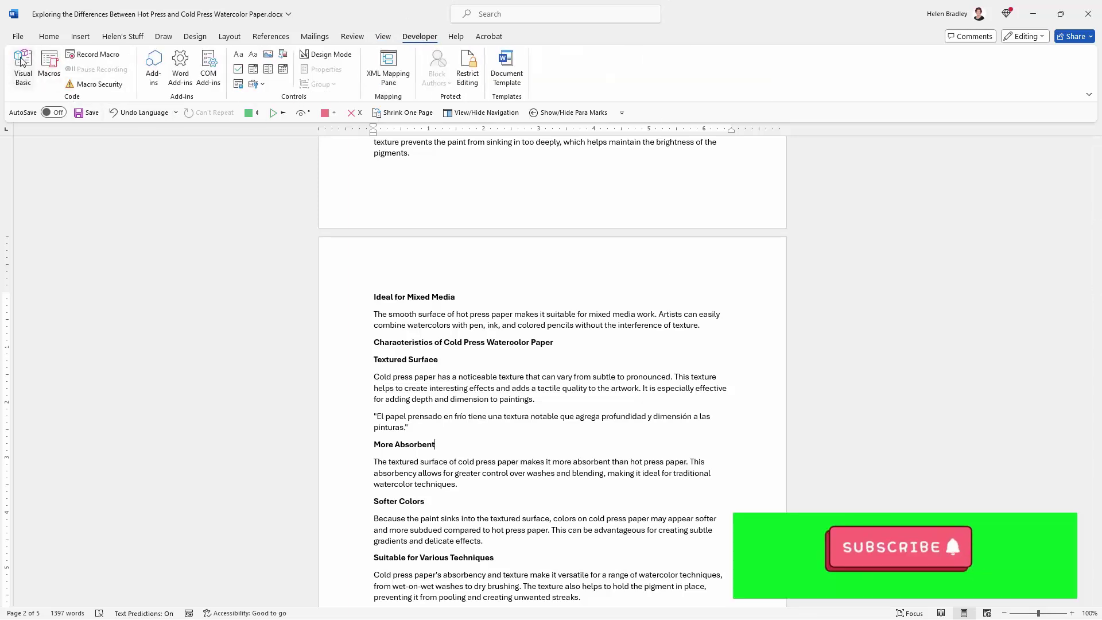